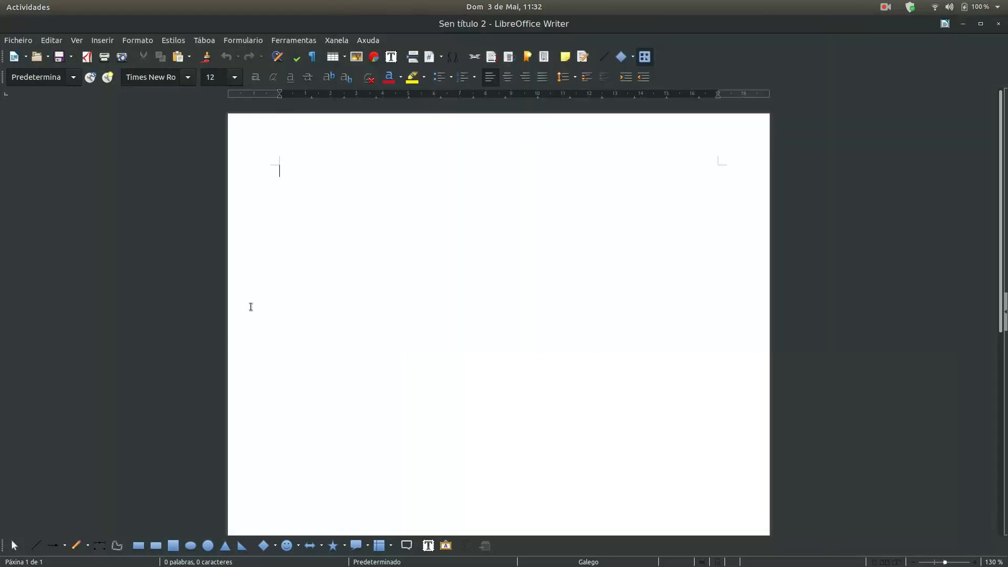
# Step: Insert a header with the Predeterminado page style in the blank document
pyautogui.click(103, 41)
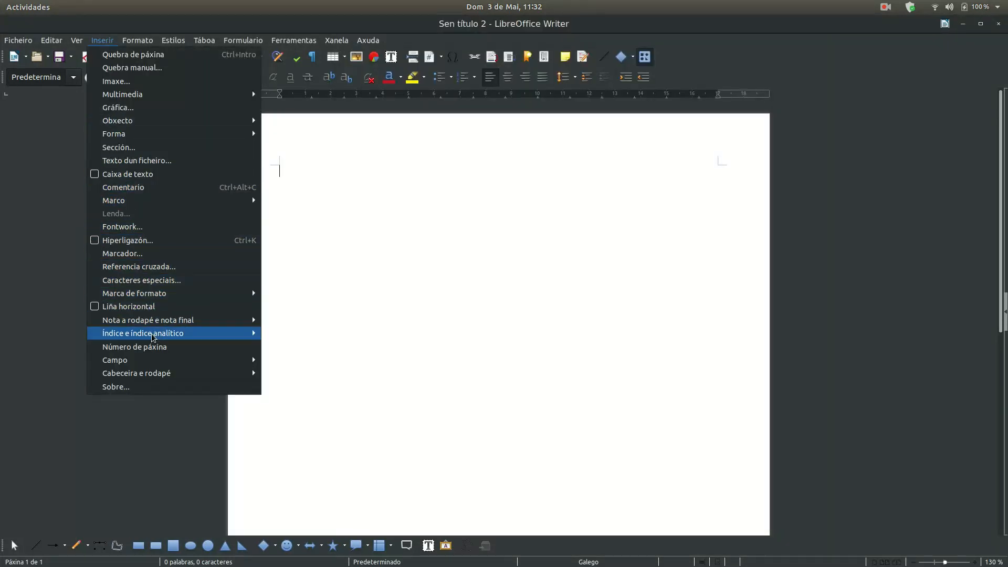
pyautogui.moveTo(164, 376)
pyautogui.moveTo(306, 377)
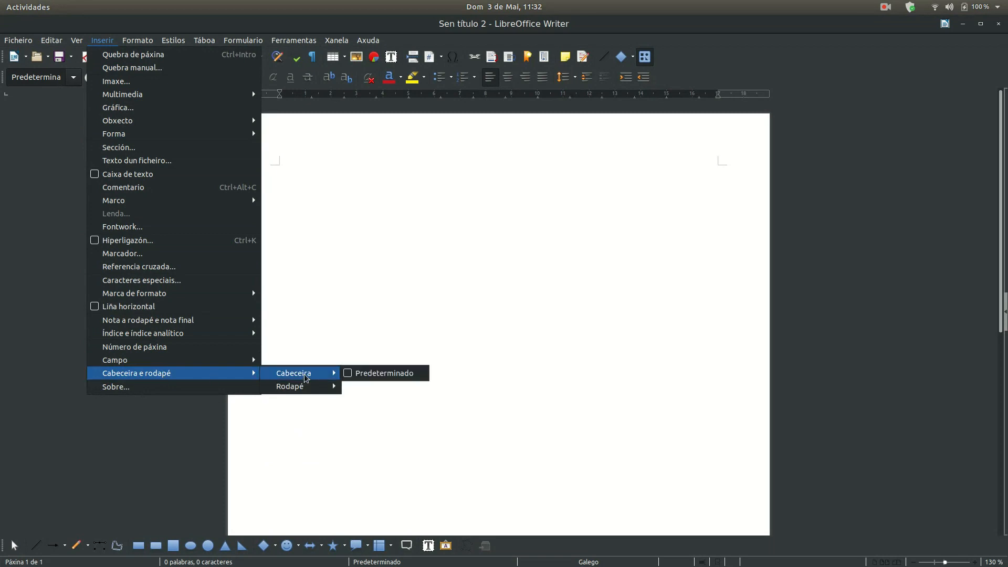
pyautogui.click(349, 375)
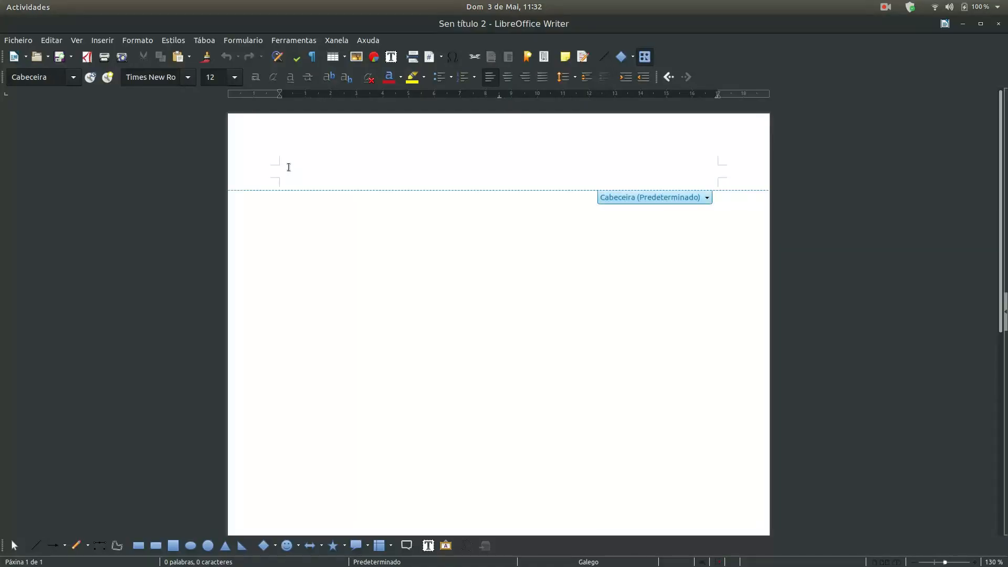
# Step: Following the model PDF, enter "Exercicio: Writer" at the header's left edge and "Autor: Eu mesmo" at its right edge
pyautogui.click(15, 272)
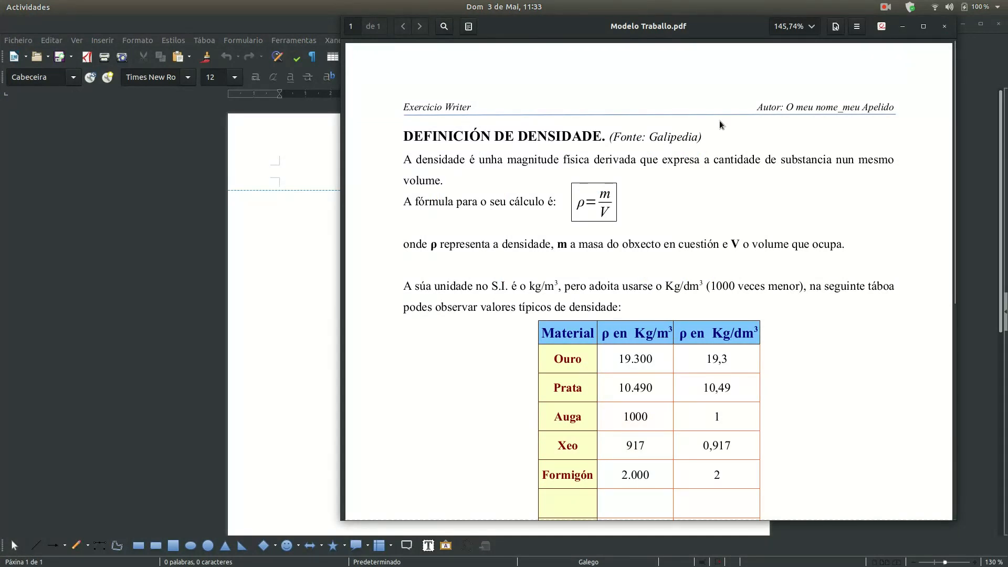
pyautogui.click(290, 170)
pyautogui.write('Exe')
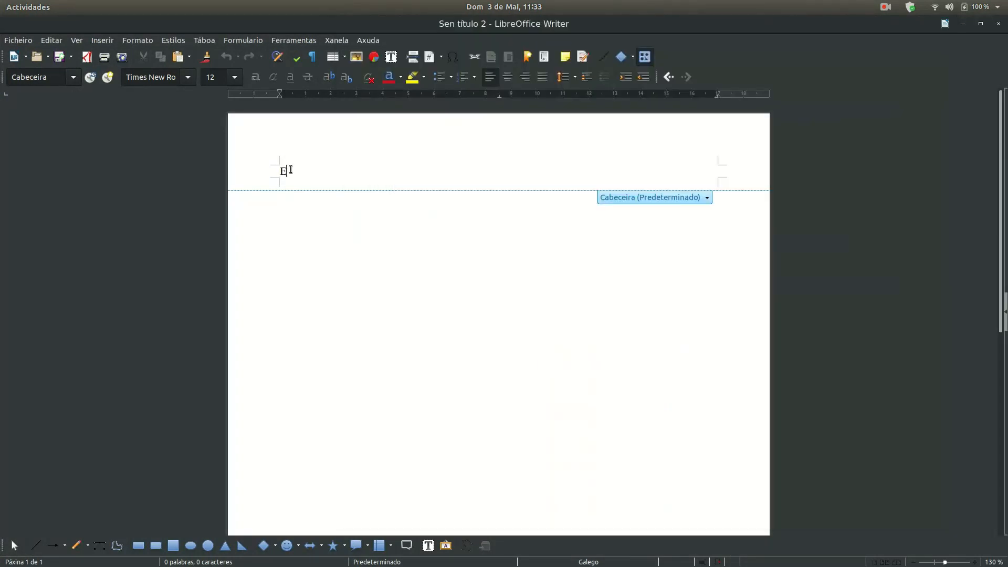
pyautogui.write('rcicio')
pyautogui.write(': Write')
pyautogui.write('r')
pyautogui.press('Tab')
pyautogui.press('Tab')
pyautogui.press('Tab')
pyautogui.write('Autor: Eu mesmo')
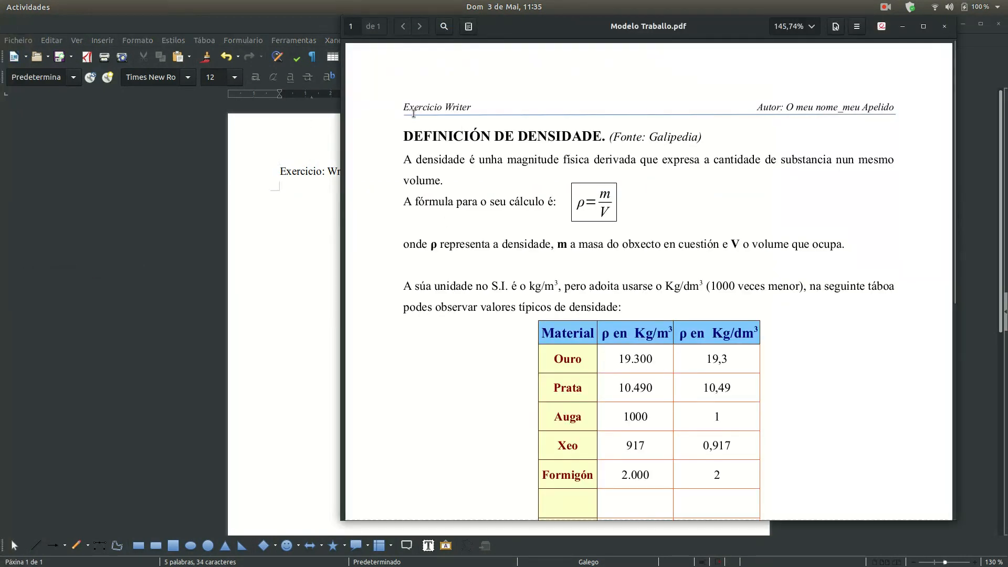
# Step: Draw a straight line across the full text width just below the header text
pyautogui.click(304, 292)
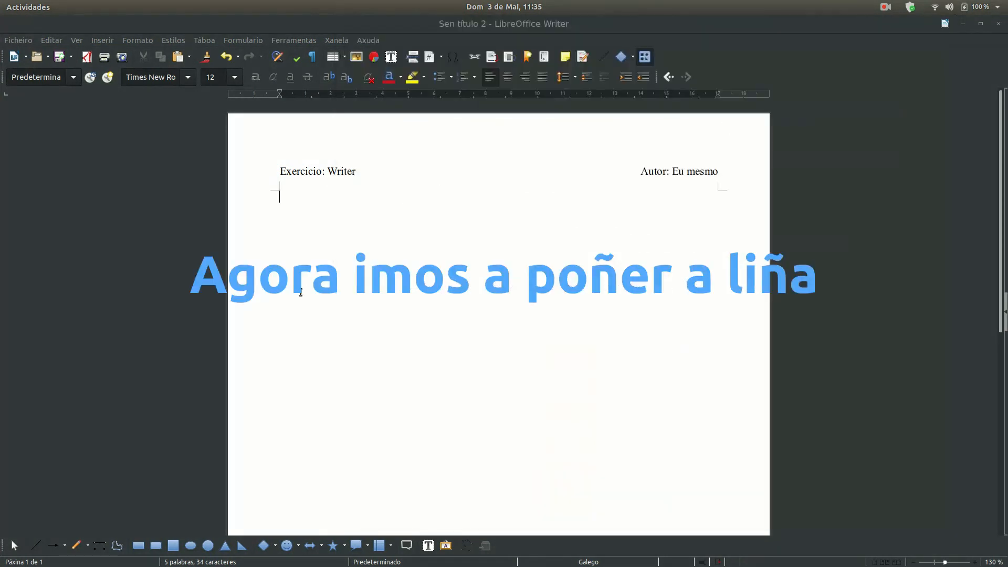
pyautogui.click(36, 547)
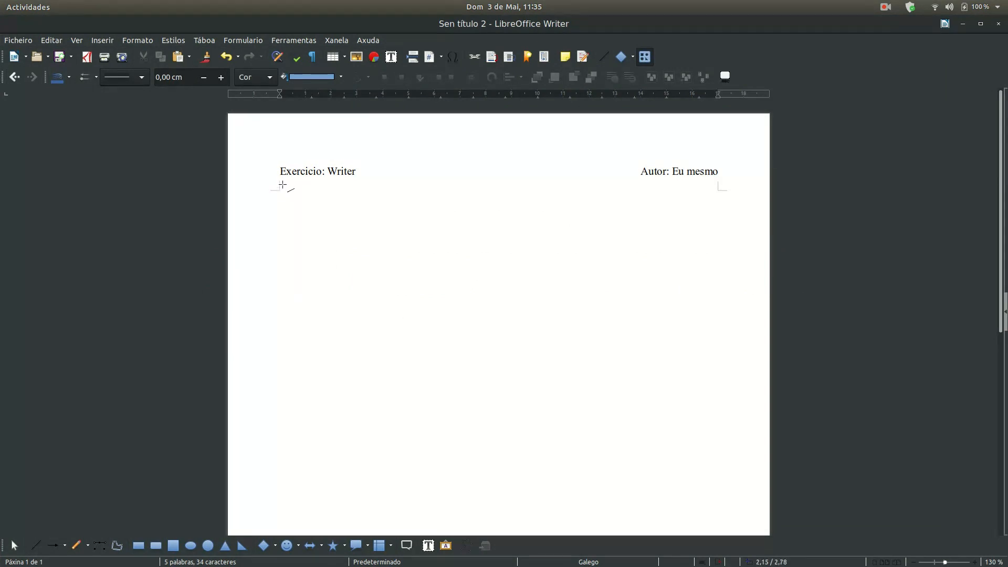
pyautogui.moveTo(280, 179); pyautogui.dragTo(719, 178)
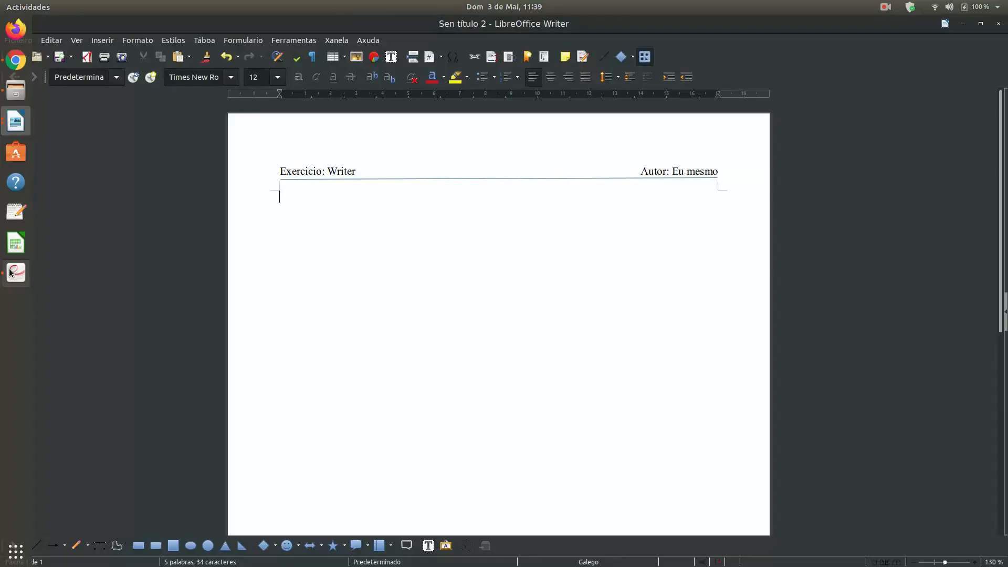
# Step: Check the footer in the model PDF and insert a Predeterminado footer in the document
pyautogui.hotkey('alt', 'Tab')
pyautogui.scroll(-10, 652, 359)
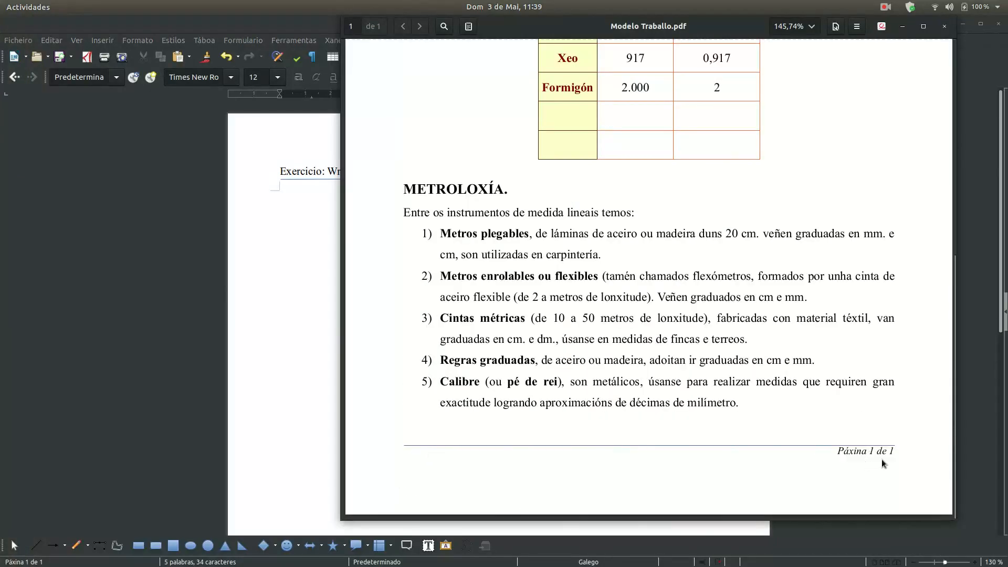
pyautogui.click(290, 337)
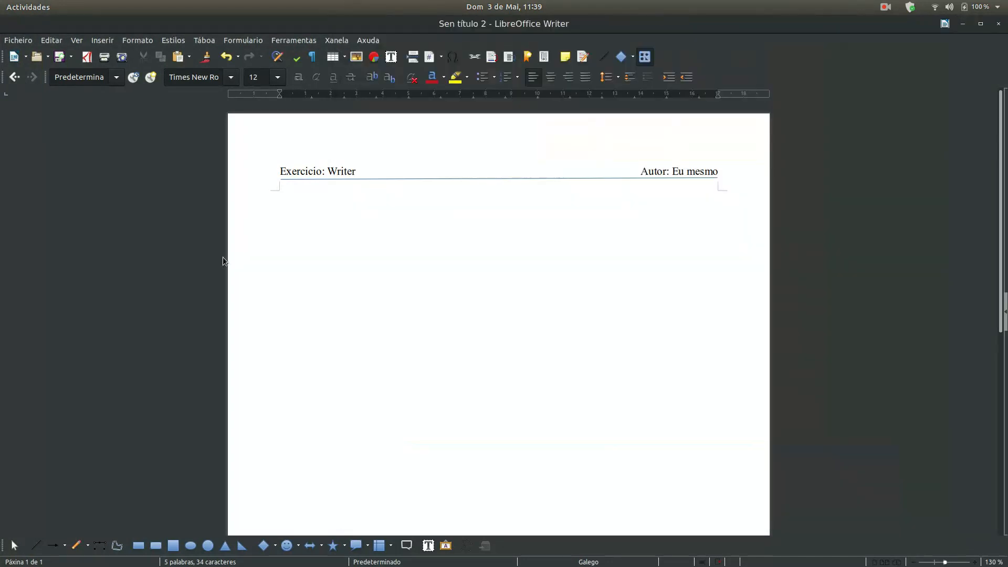
pyautogui.click(111, 43)
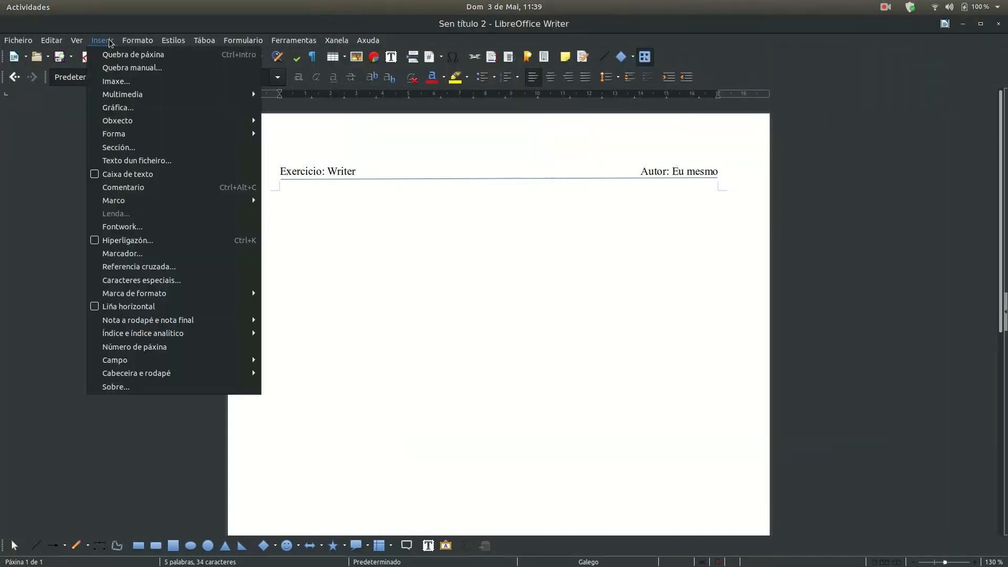
pyautogui.moveTo(164, 374)
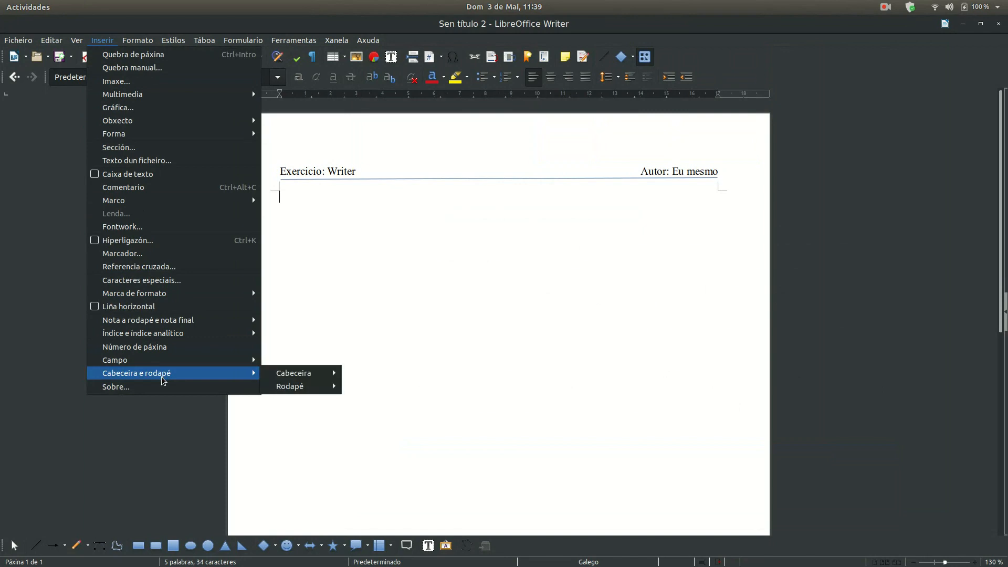
pyautogui.click(348, 388)
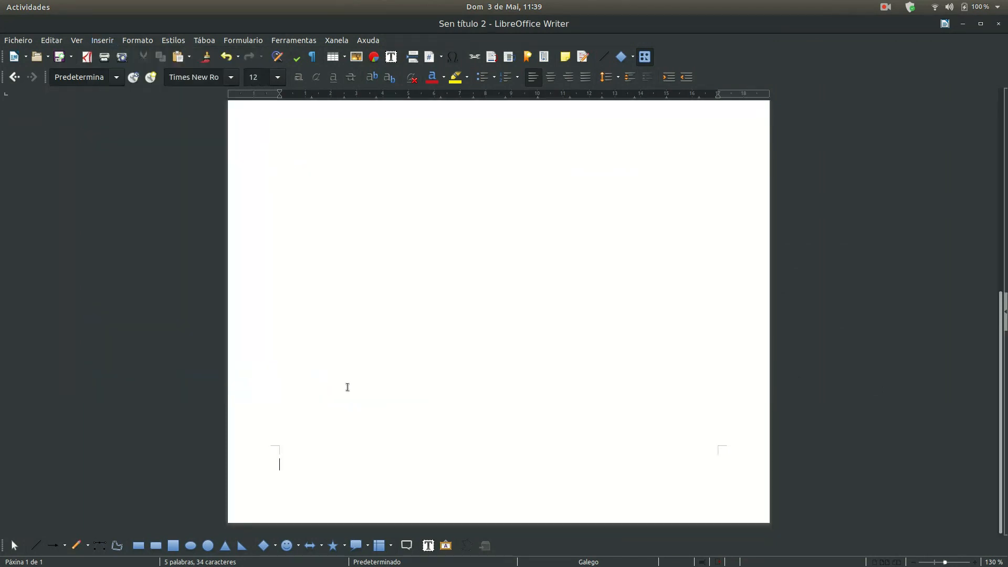
# Step: Draw a line across the footer and move both ends down onto the footer area's upper margin corners
pyautogui.click(35, 548)
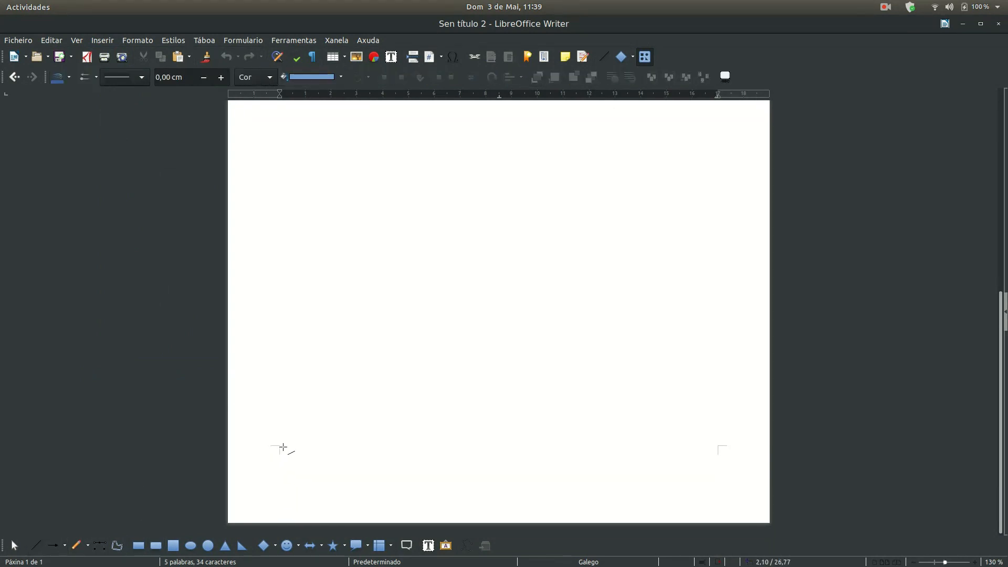
pyautogui.moveTo(284, 448)
pyautogui.mouseDown()
pyautogui.moveTo(319, 457)
pyautogui.moveTo(301, 446)
pyautogui.moveTo(717, 445)
pyautogui.mouseUp()
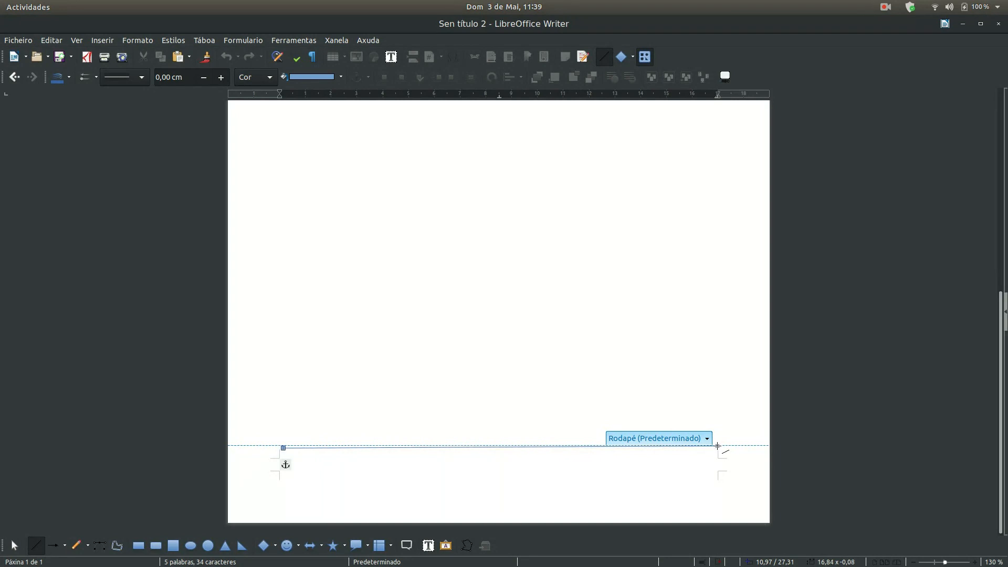
pyautogui.moveTo(284, 448); pyautogui.dragTo(285, 461)
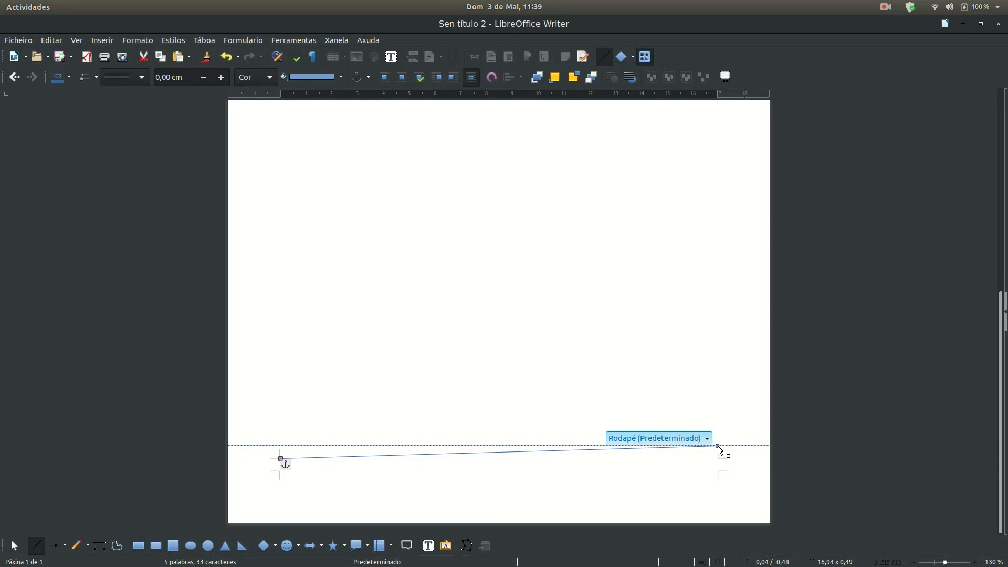
pyautogui.moveTo(717, 446); pyautogui.dragTo(718, 457)
# Step: Enter "Páxina" at the footer's right edge, following the model PDF, and insert a page number field after it
pyautogui.write('P')
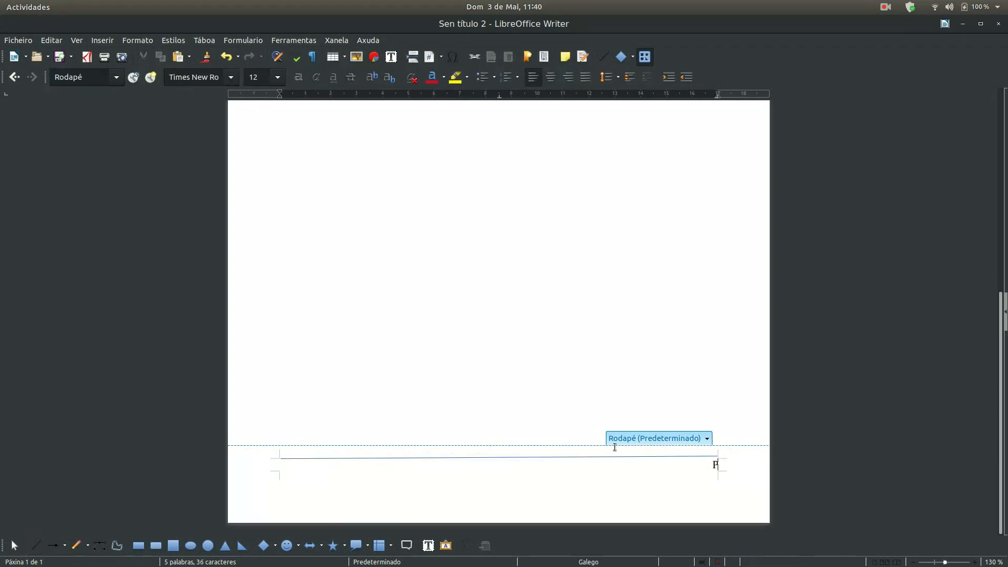
pyautogui.write('áxina')
pyautogui.click(14, 273)
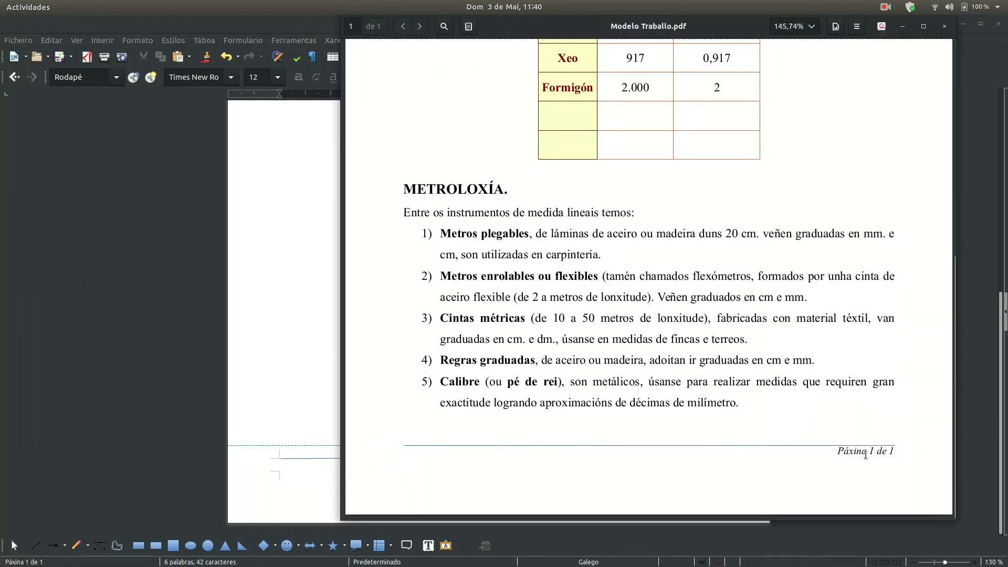
pyautogui.click(311, 468)
pyautogui.click(764, 471)
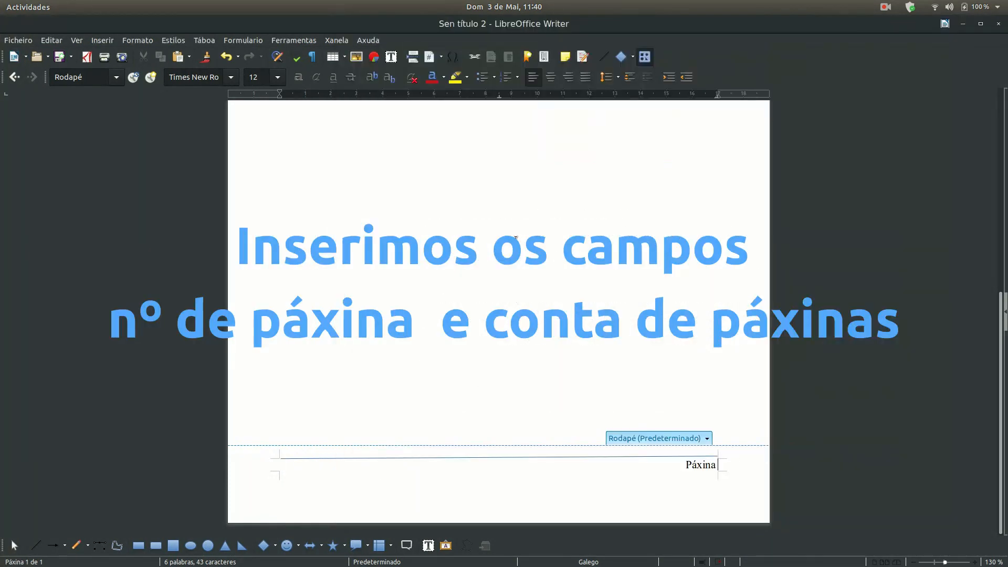
pyautogui.click(105, 42)
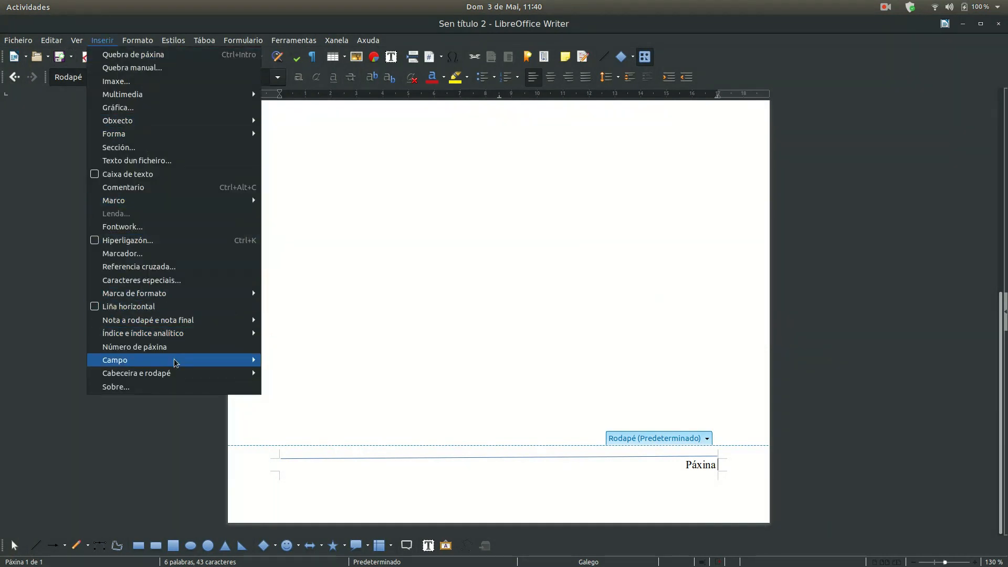
pyautogui.moveTo(176, 362)
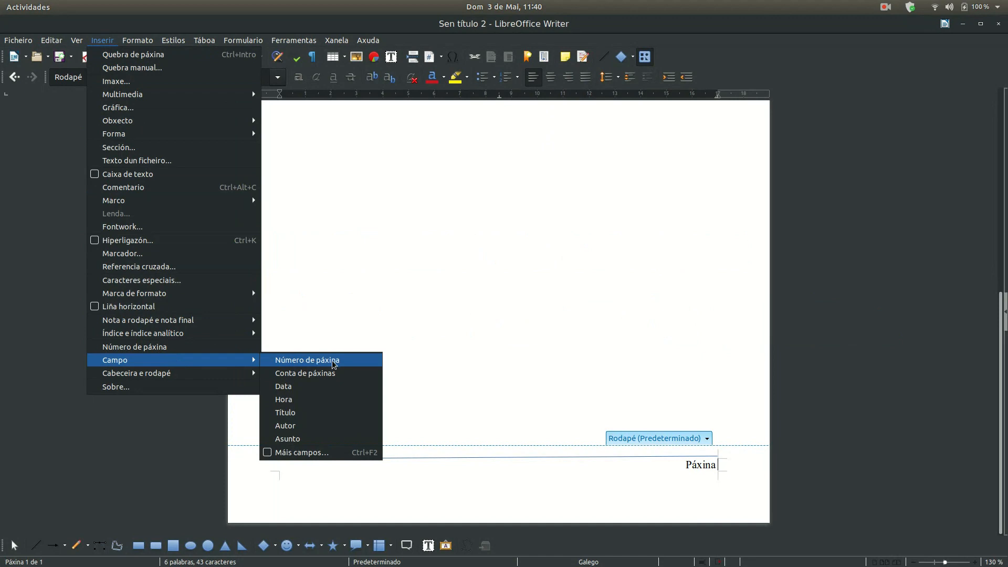
pyautogui.click(350, 360)
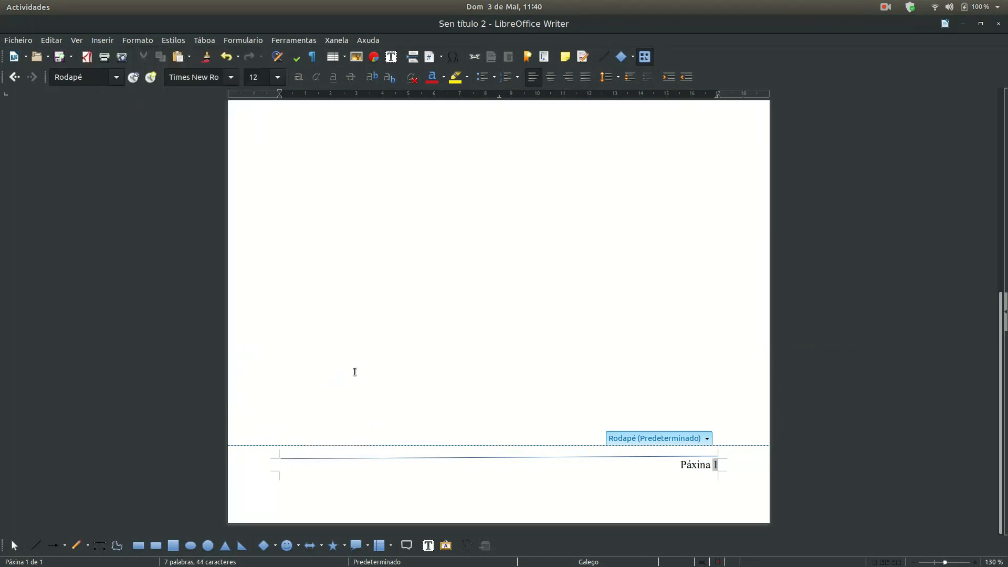
# Step: Add "de" after the page number in the footer, followed by a page count field
pyautogui.write('de')
pyautogui.click(107, 42)
pyautogui.moveTo(200, 362)
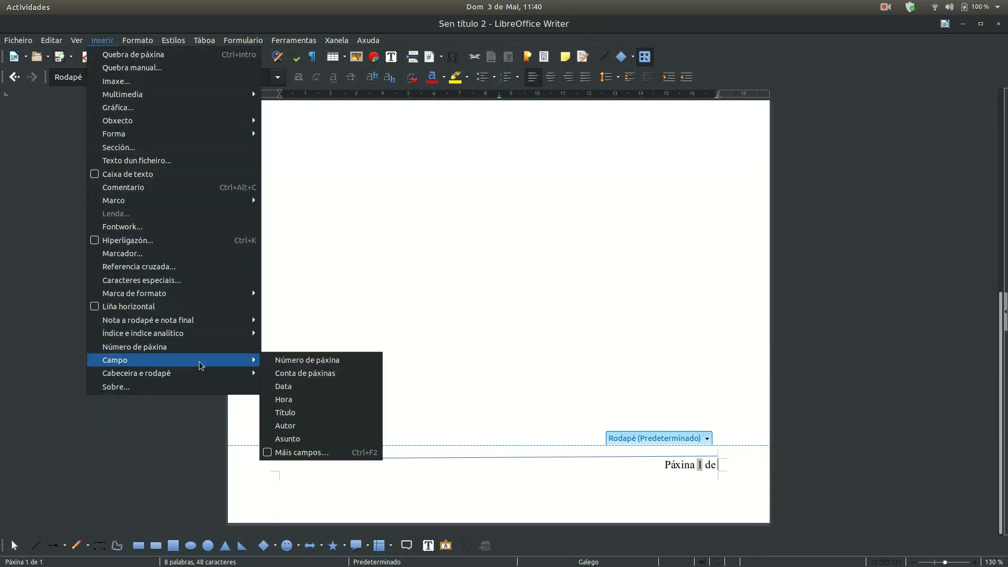
pyautogui.click(306, 375)
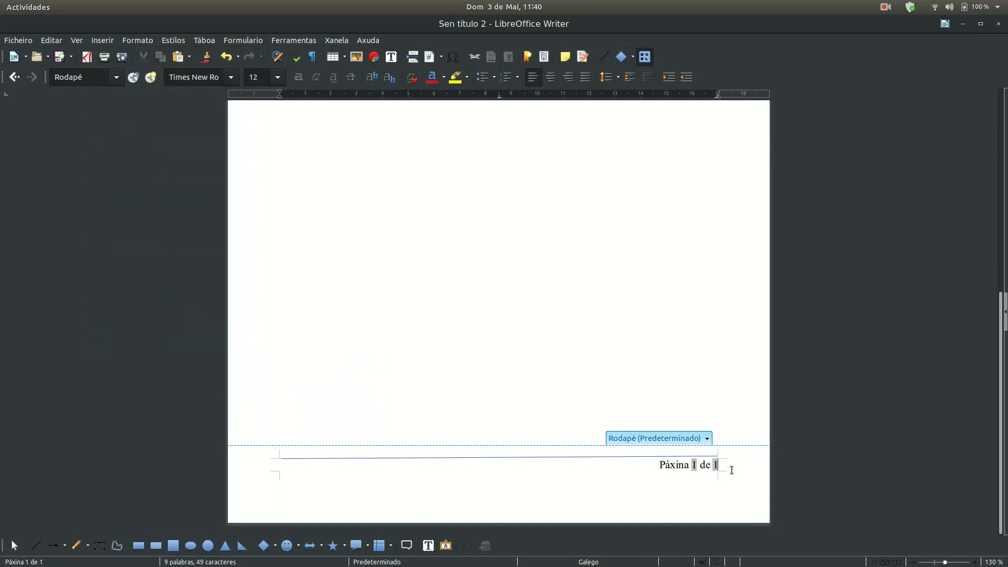
# Step: Add blank lines to the body until a second page is created, and check the header and footer on both pages
pyautogui.click(657, 361)
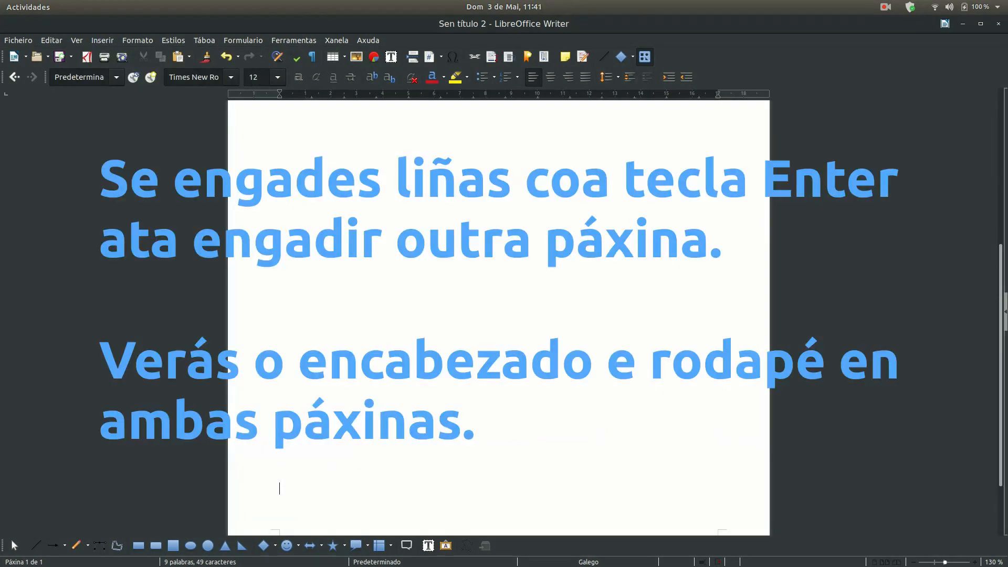
pyautogui.press('Return')
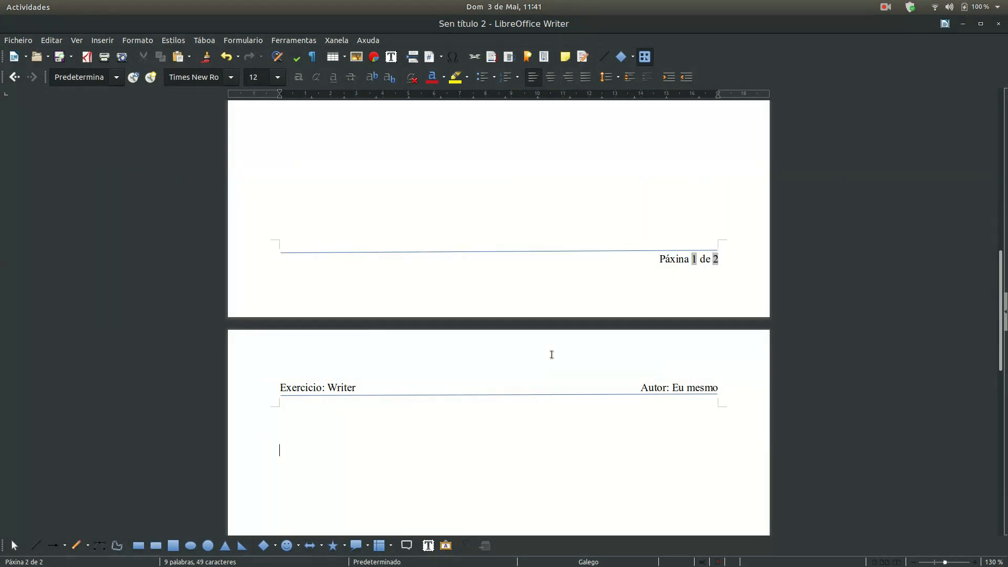
pyautogui.scroll(-3, 450, 335)
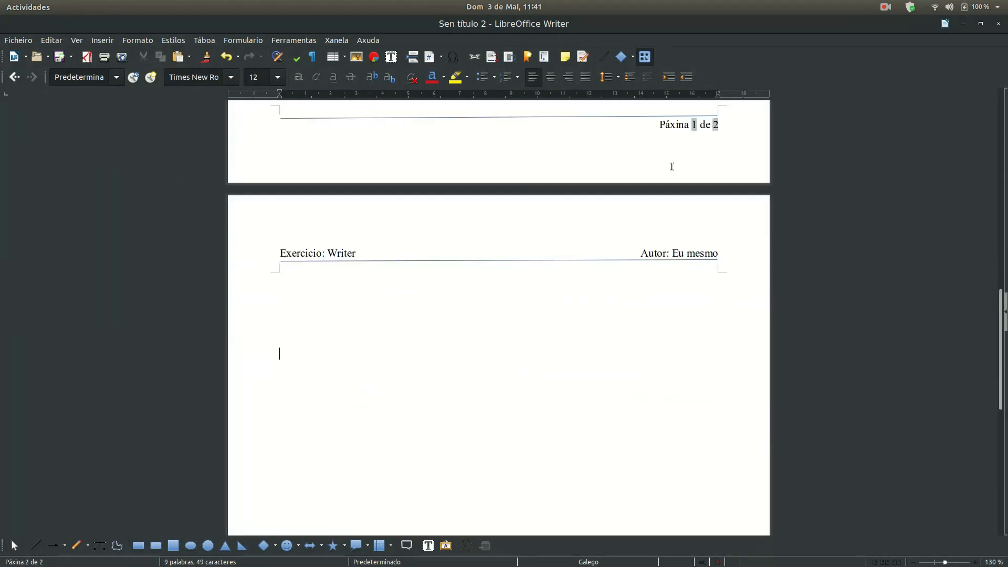
pyautogui.scroll(-10, 646, 236)
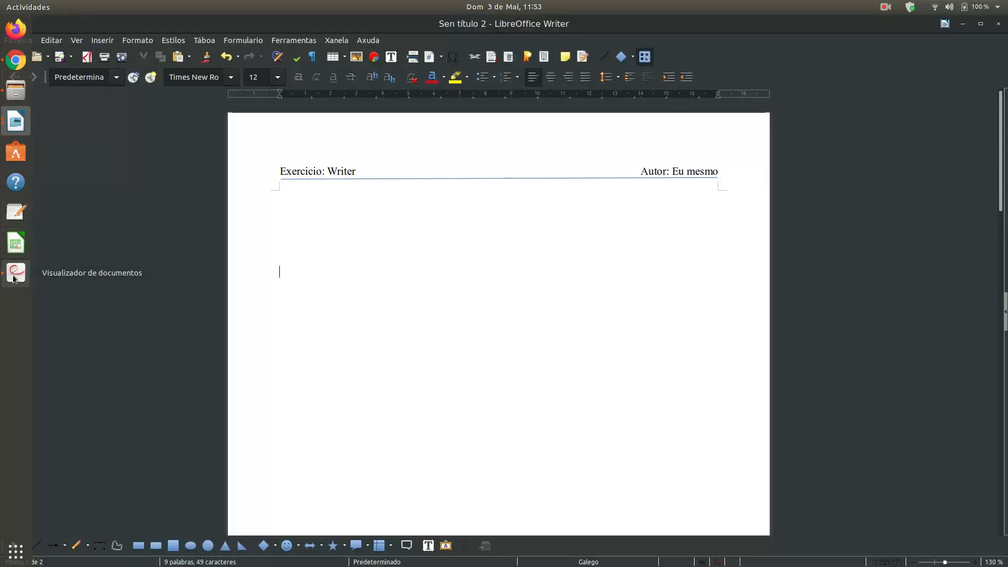
# Step: With the model PDF alongside, enter "Definición de densidade. (Fonte: Galipedia)." as the first body line
pyautogui.click(16, 273)
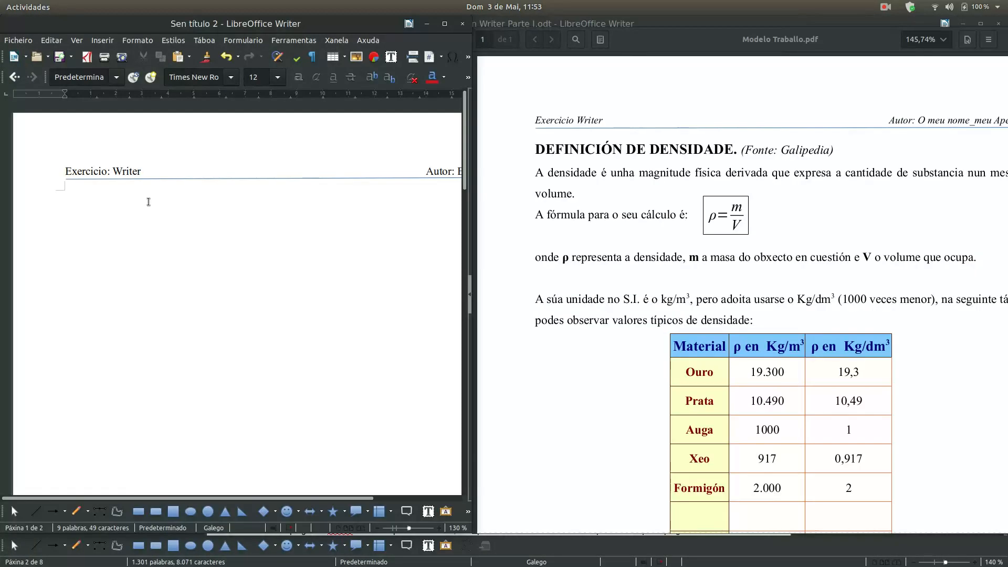
pyautogui.write('Dedi')
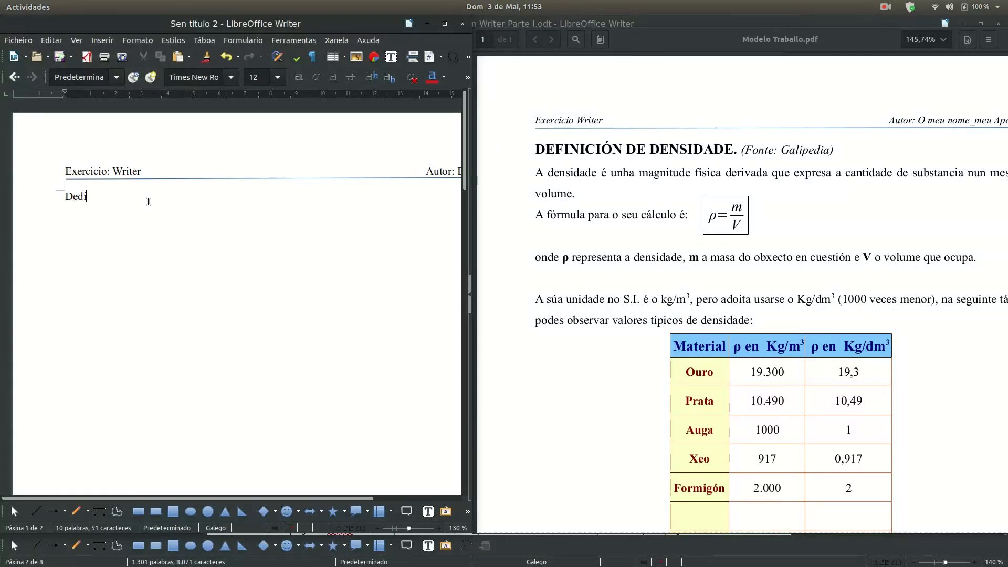
pyautogui.press('BackSpace')
pyautogui.press('BackSpace')
pyautogui.write('finición de ')
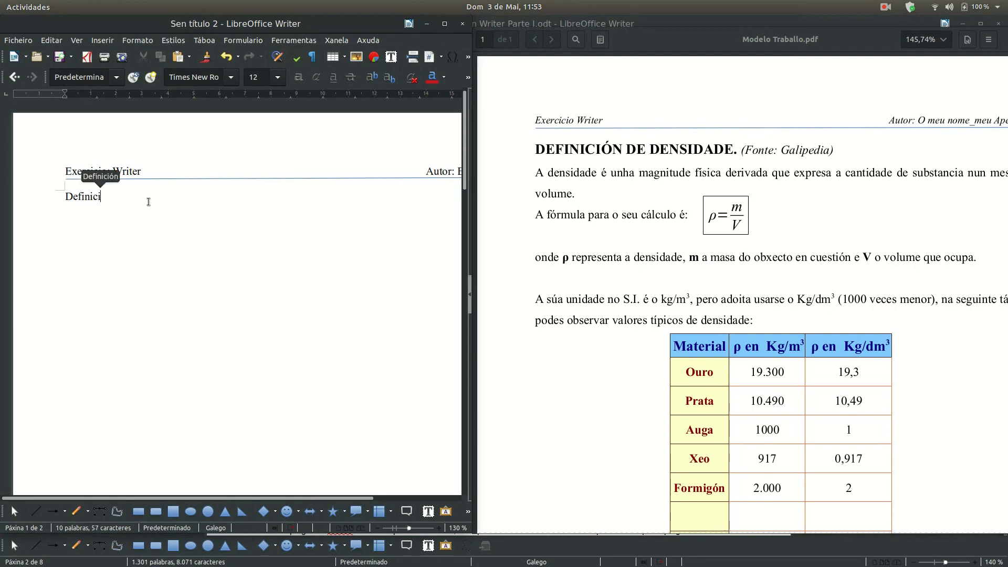
pyautogui.write('densidade. (Fonte: Galipedia).')
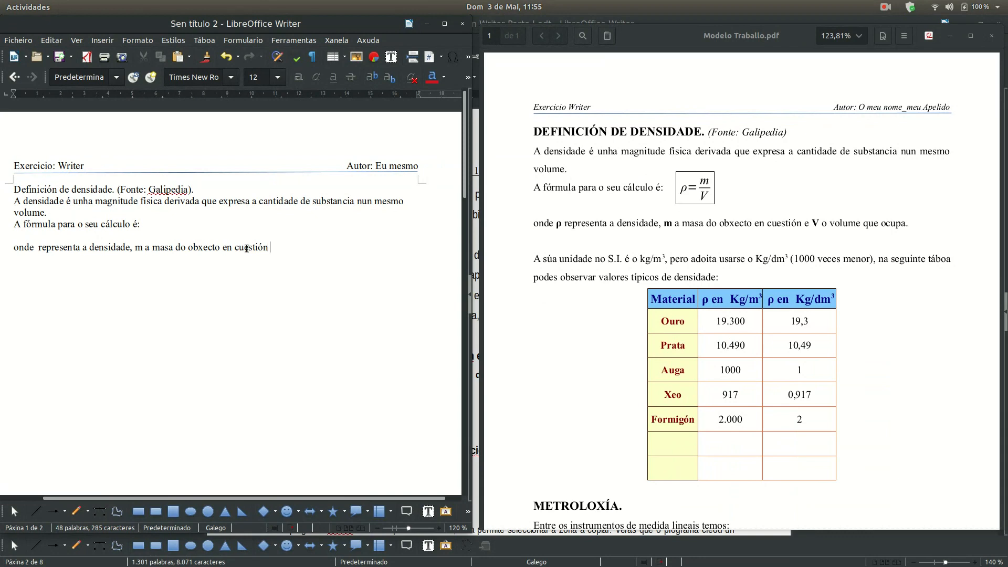
# Step: Complete the line with "volume que ocupa." and add the model's paragraph from "A súa unidade no S.I. é o Kg/m3" to "valores típicos de densidade:"
pyautogui.write('volume que ocupa.')
pyautogui.press('Return')
pyautogui.write('A súa unidade no S.I. é o Kg')
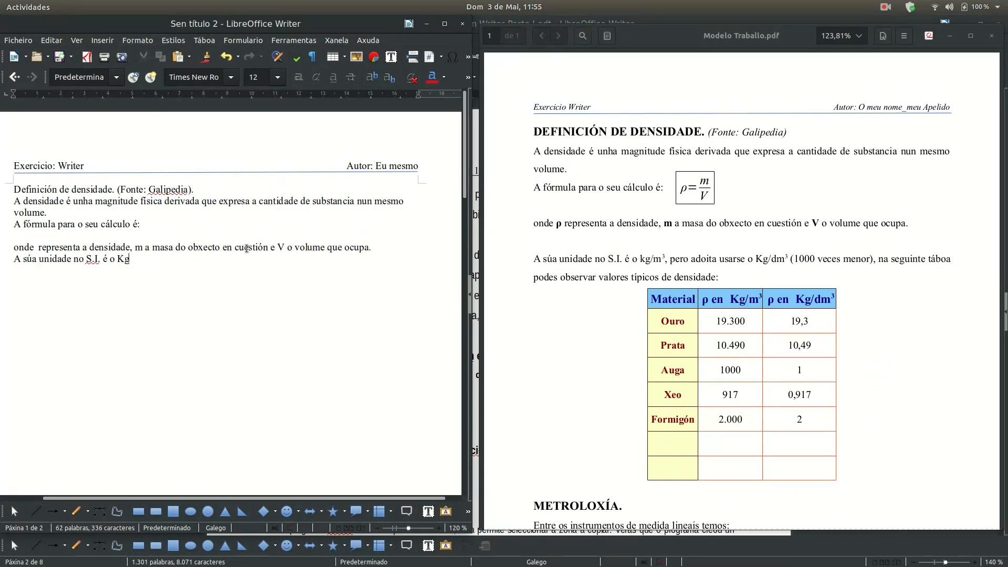
pyautogui.write('/m')
pyautogui.write('s')
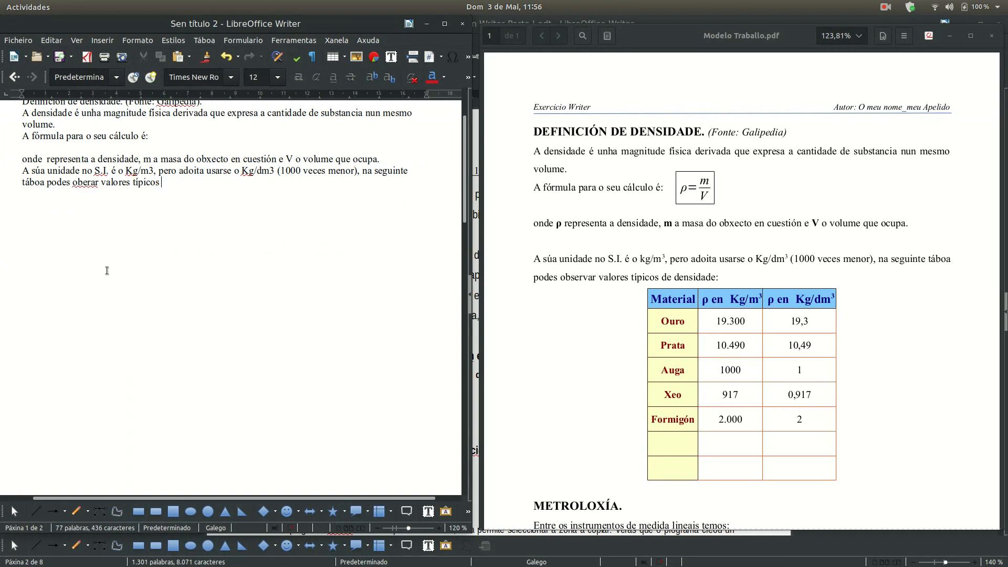
pyautogui.write(' de densida')
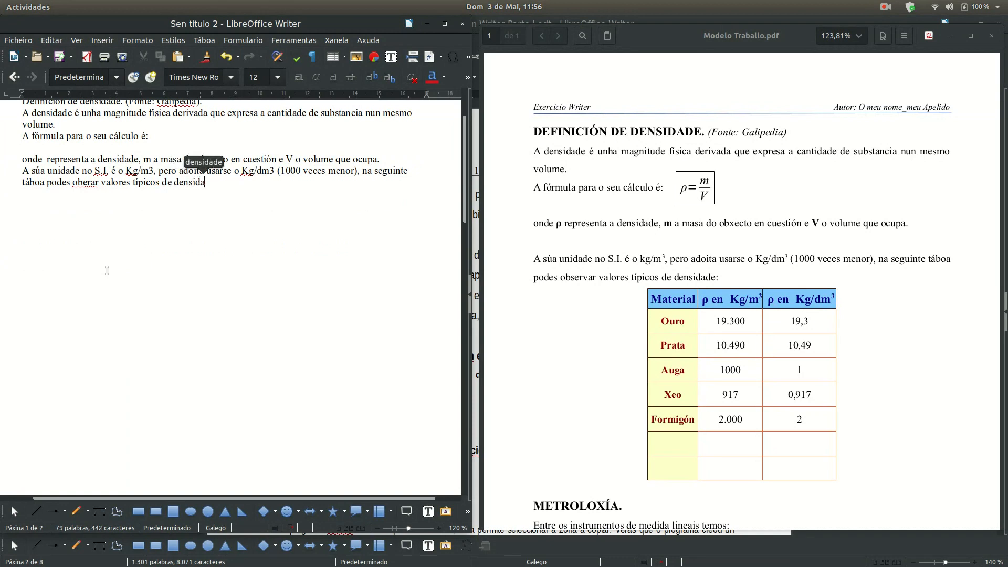
pyautogui.write('de:')
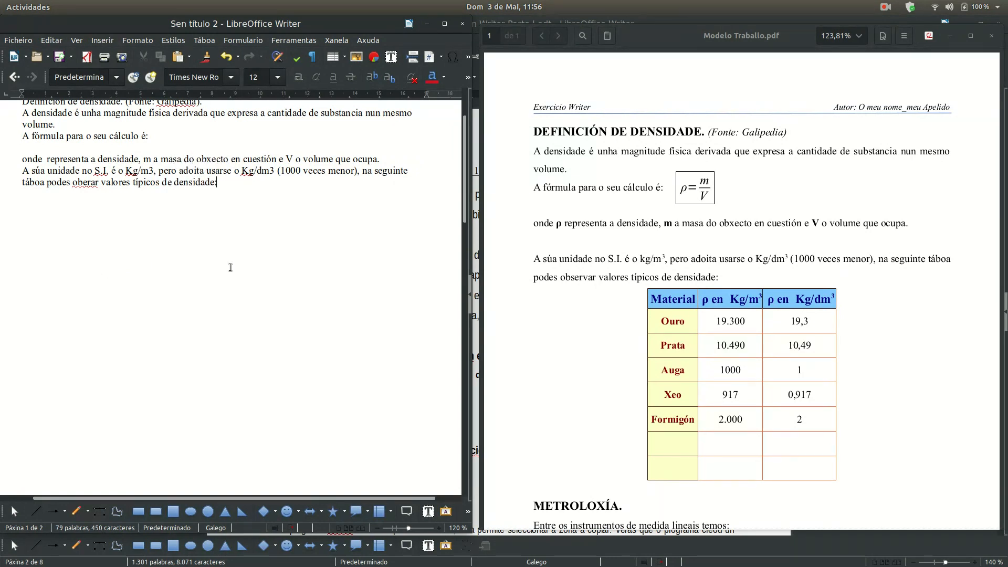
pyautogui.scroll(2, 218, 265)
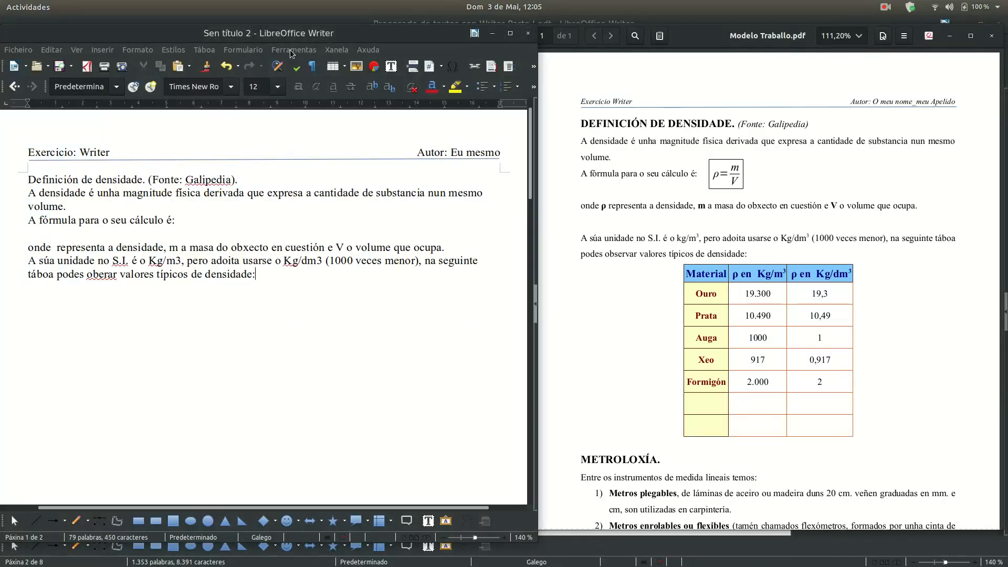
# Step: Set the language for all the text to Galego
pyautogui.click(292, 51)
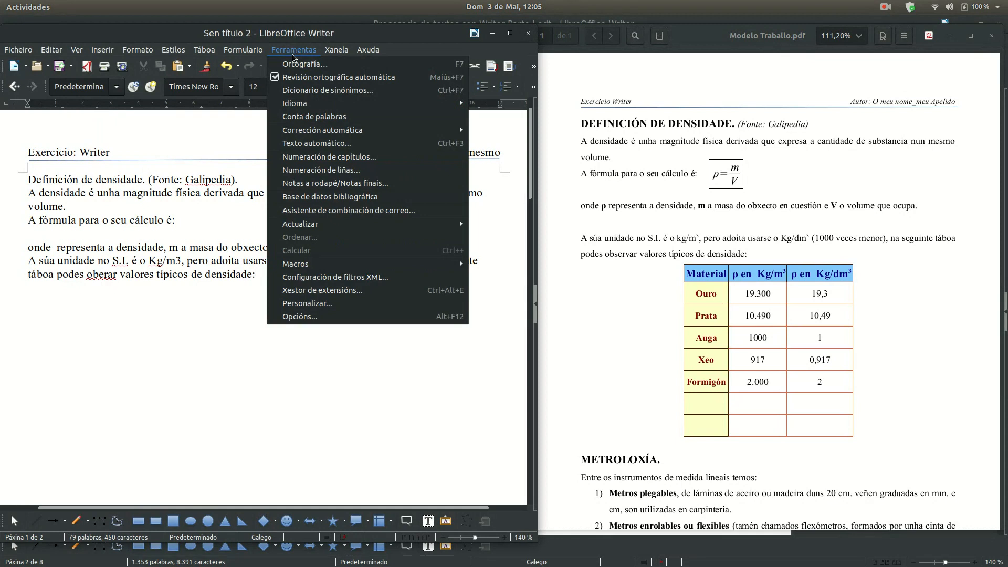
pyautogui.moveTo(305, 103)
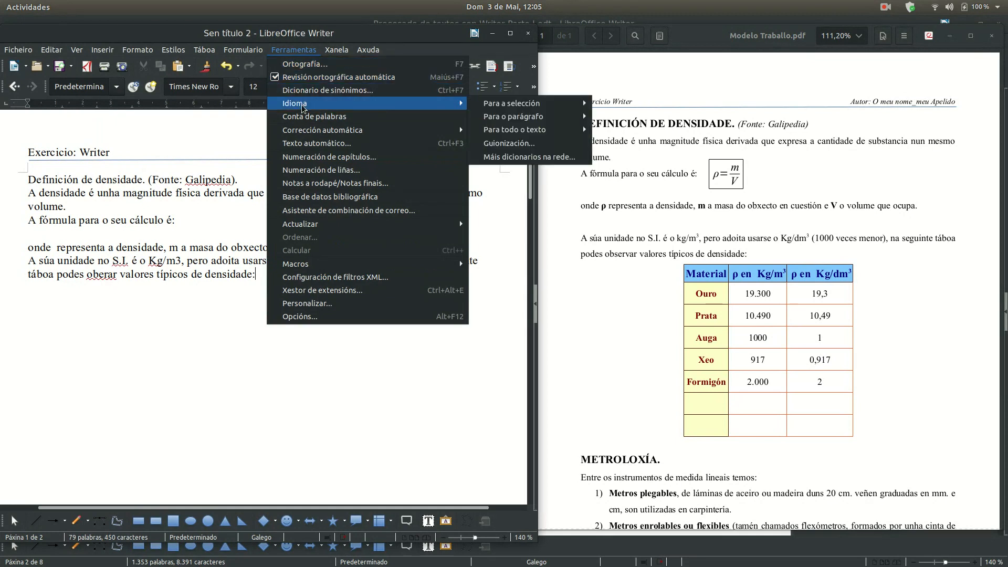
pyautogui.moveTo(522, 131)
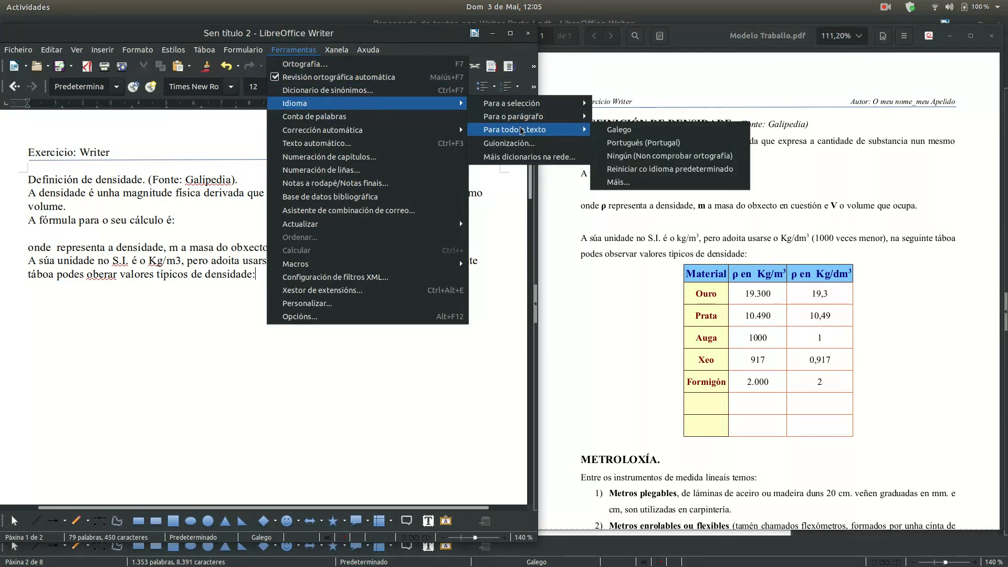
pyautogui.click(611, 129)
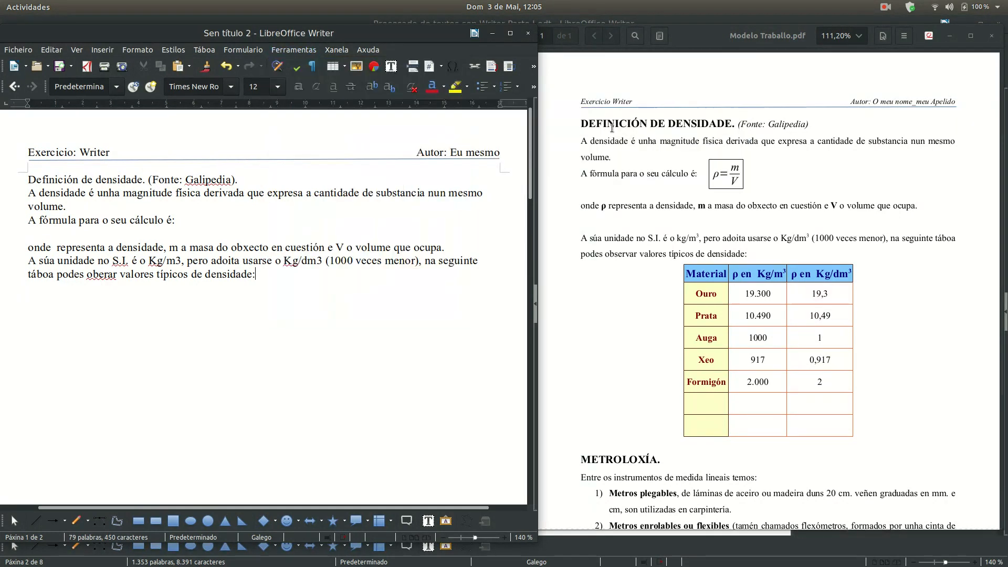
# Step: Add the flagged word "Galipedia" to the dictionary, ignore the spelling of "S.I." and ignore all occurrences of "Kg"
pyautogui.rightClick(213, 180)
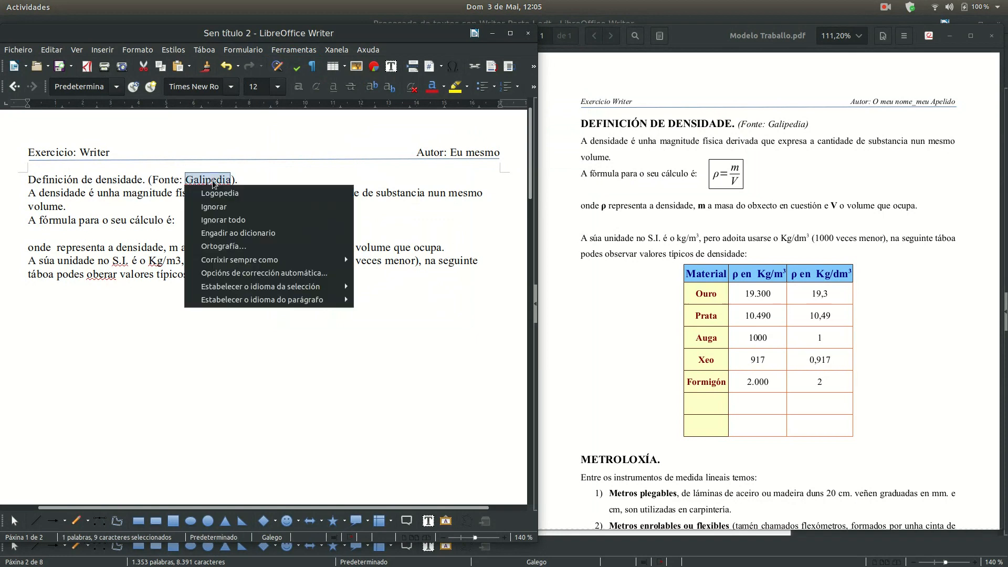
pyautogui.click(246, 234)
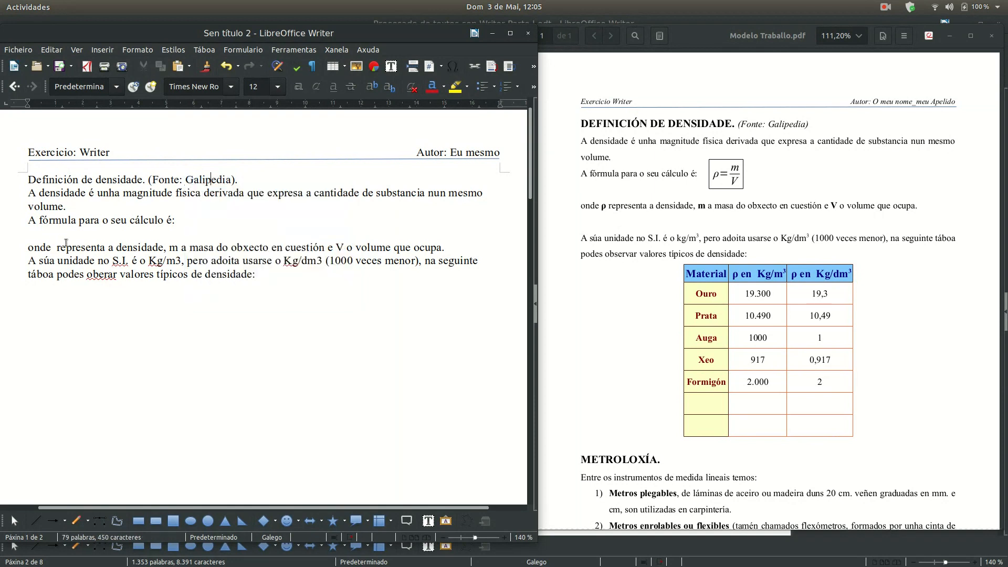
pyautogui.rightClick(120, 261)
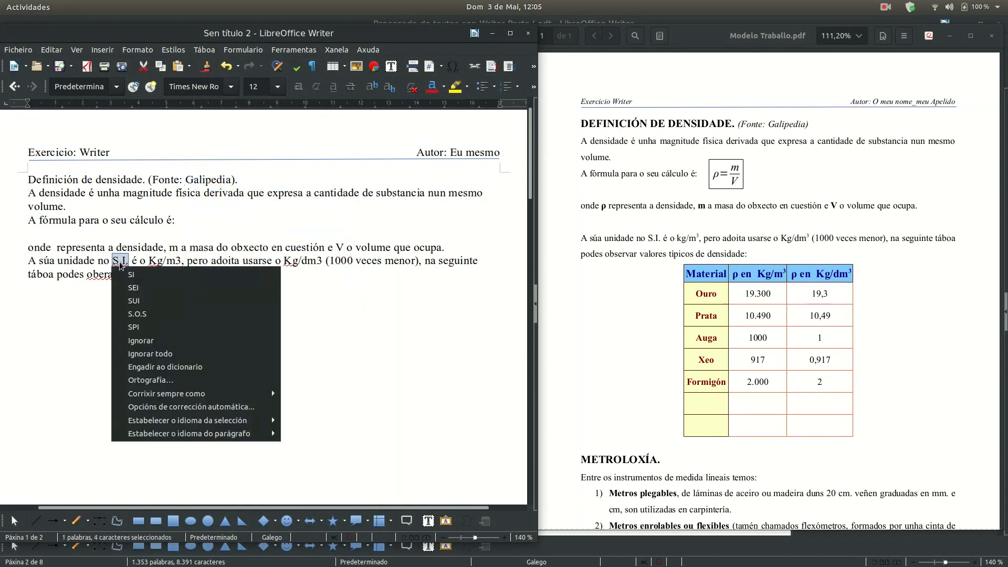
pyautogui.click(152, 342)
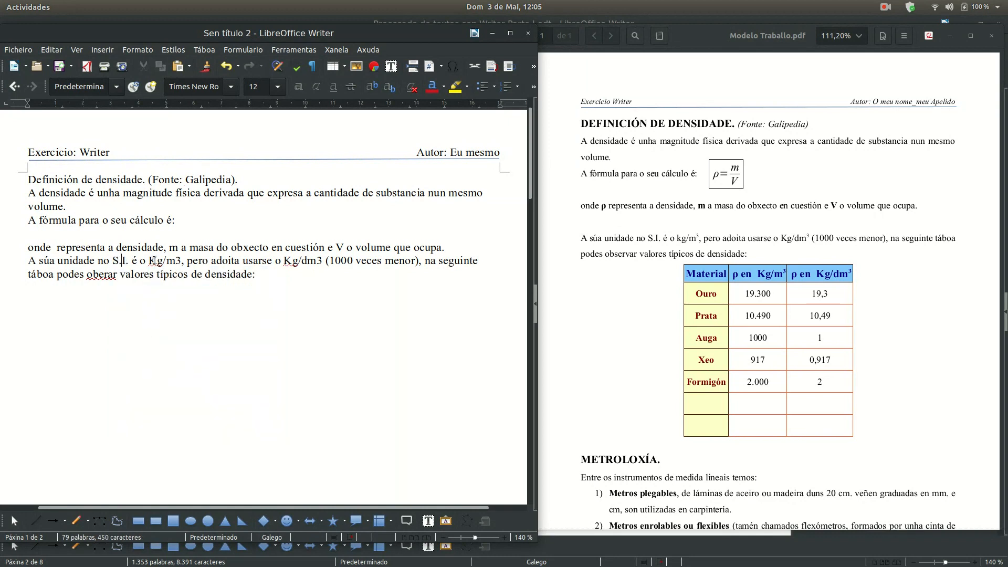
pyautogui.rightClick(153, 261)
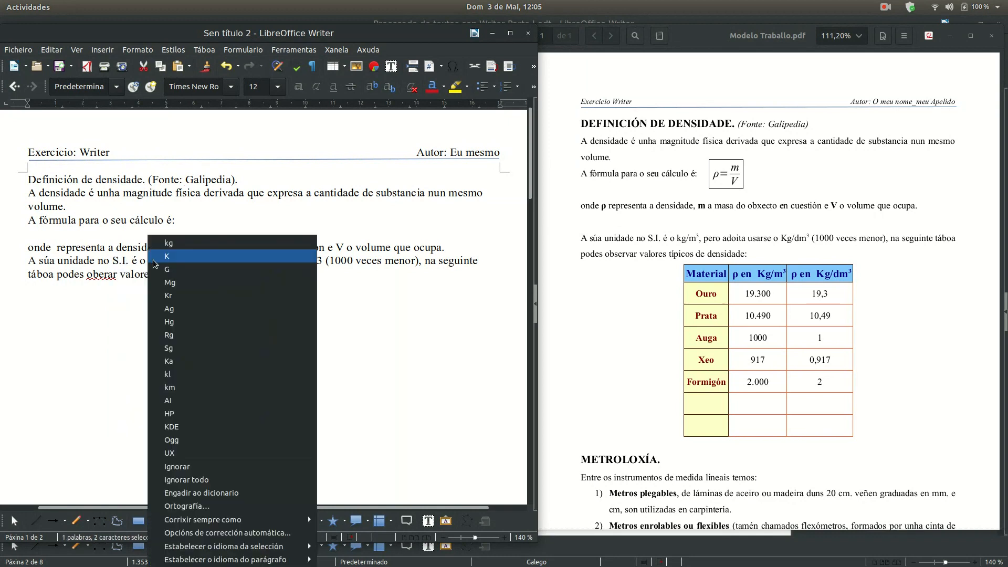
pyautogui.click(198, 482)
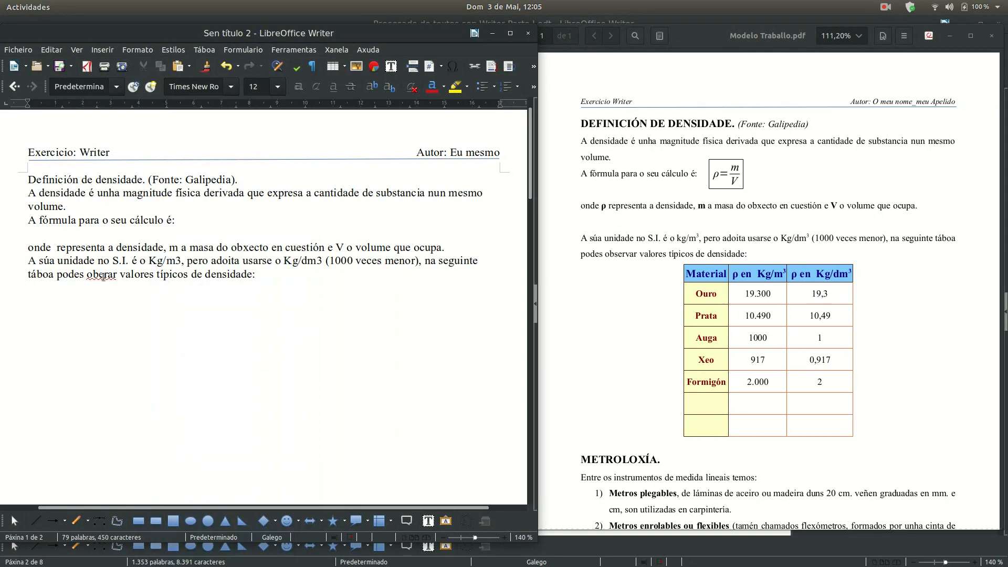
# Step: Correct the misspelled word "oberar" in the last paragraph to "observar"
pyautogui.click(99, 275)
pyautogui.write('s')
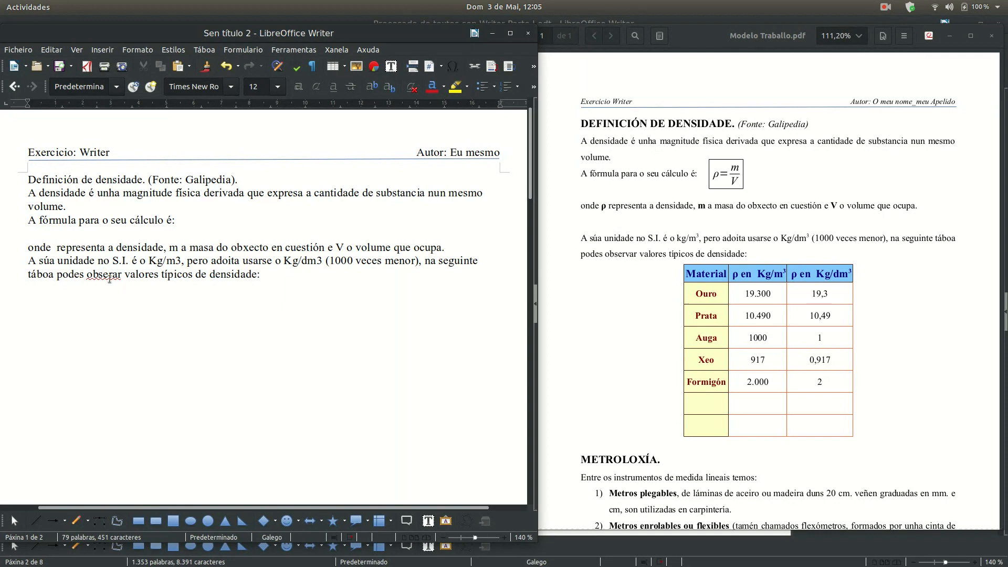
pyautogui.rightClick(109, 275)
pyautogui.click(141, 290)
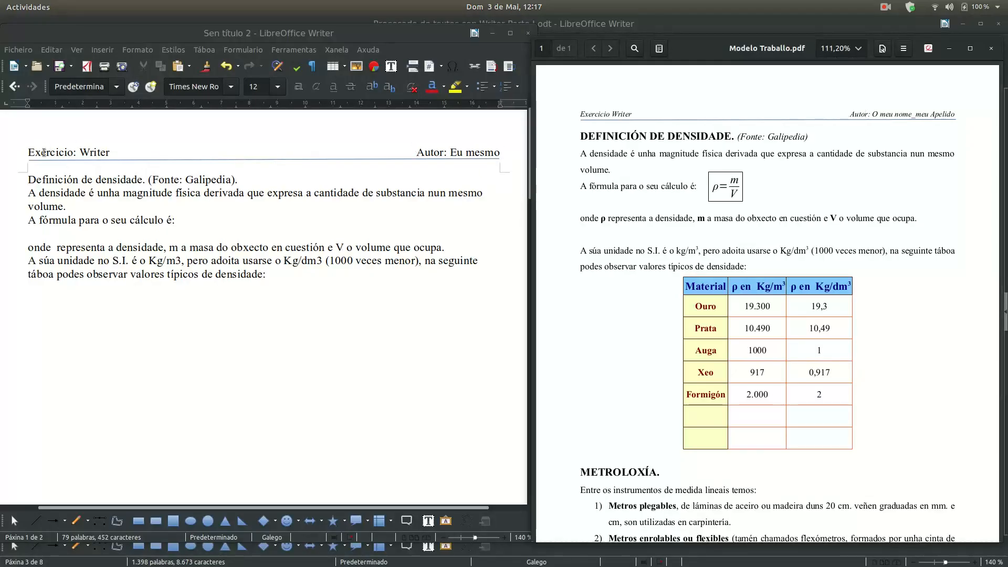
# Step: Format the whole header line in italics with a font size of 9, like the model
pyautogui.click(28, 153)
pyautogui.moveTo(28, 153); pyautogui.dragTo(504, 158)
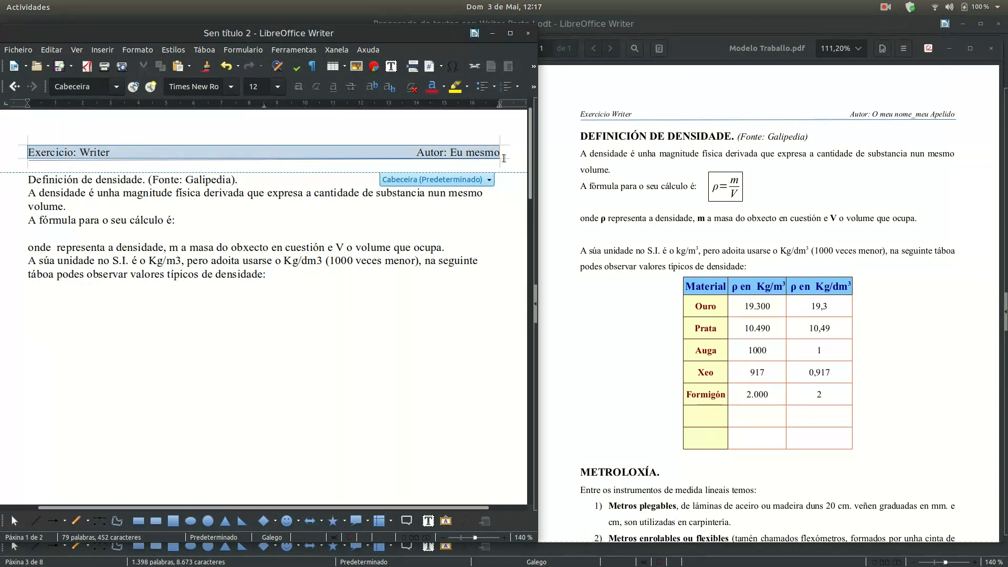
pyautogui.click(278, 88)
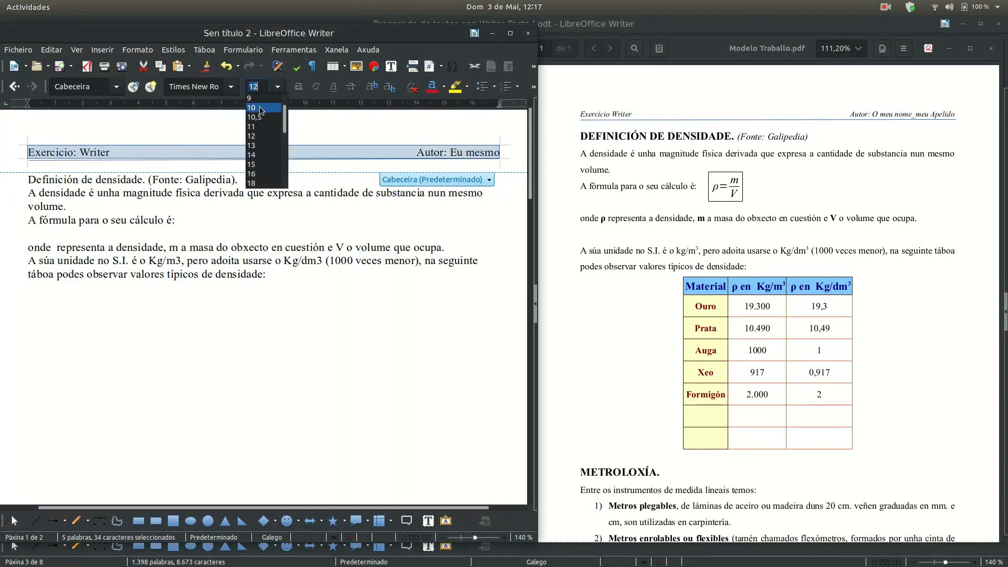
pyautogui.click(261, 108)
pyautogui.click(278, 87)
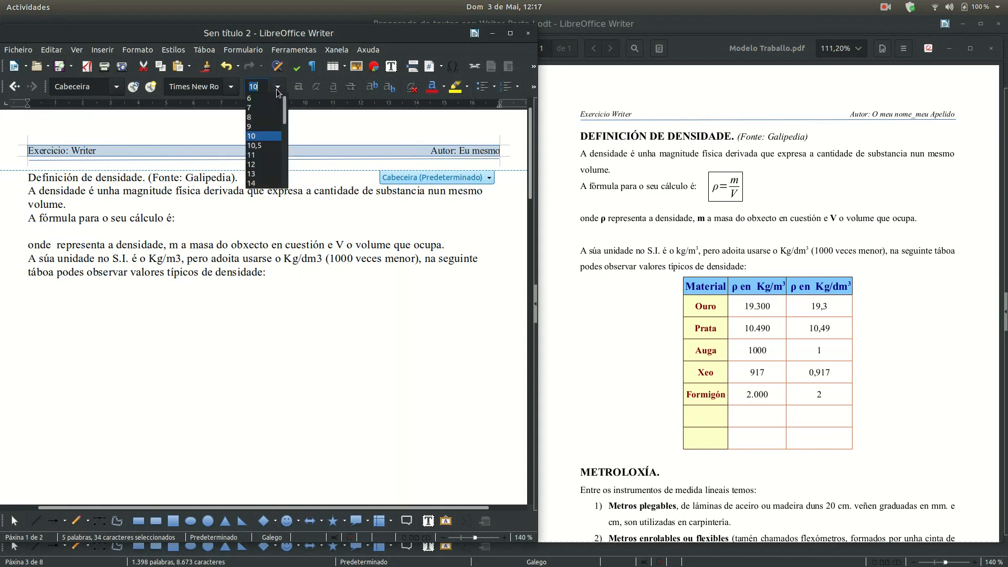
pyautogui.click(256, 127)
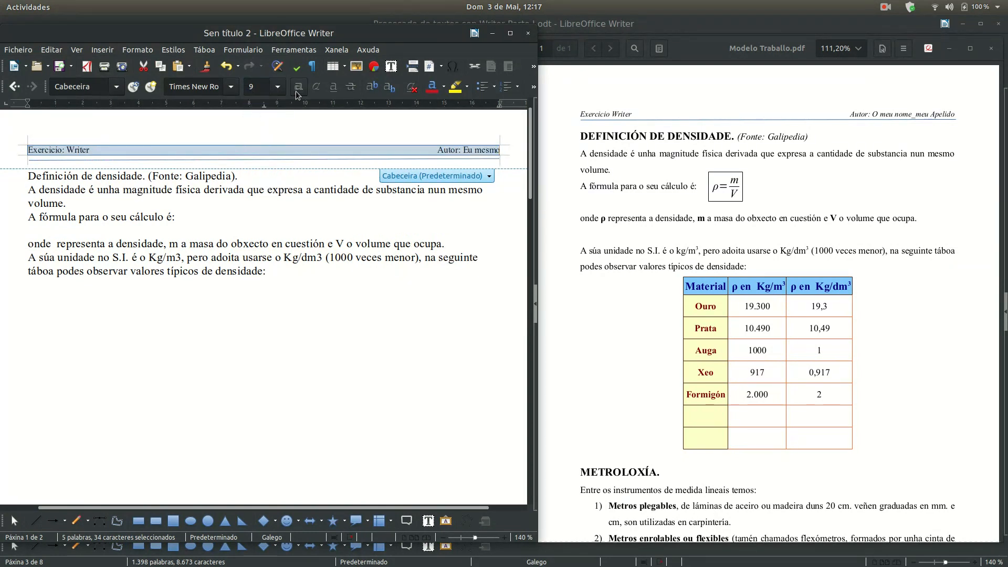
pyautogui.click(317, 87)
pyautogui.click(45, 188)
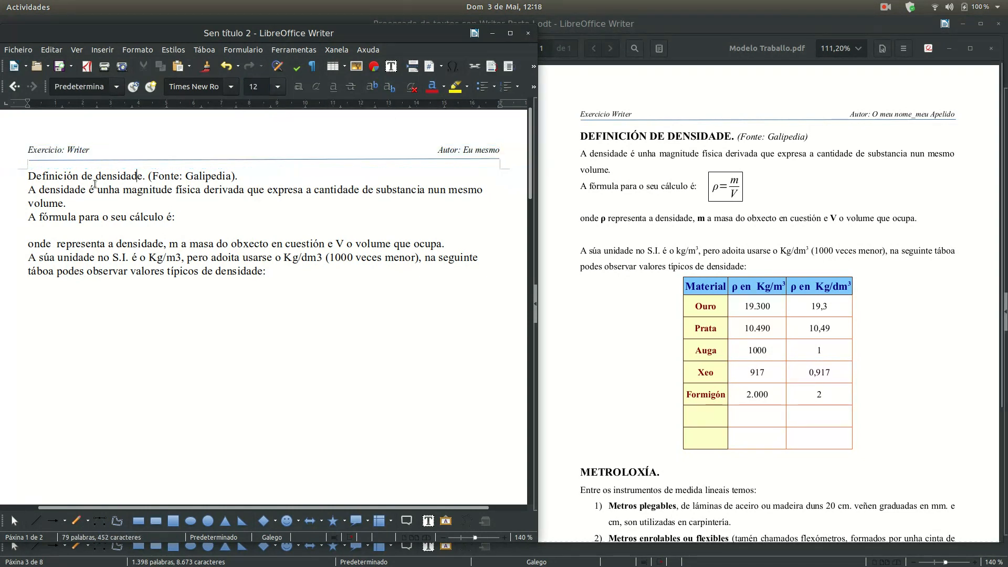
# Step: Convert the title "Definición de densidade." to uppercase and make it bold at font size 14
pyautogui.moveTo(28, 177); pyautogui.dragTo(145, 180)
pyautogui.click(137, 50)
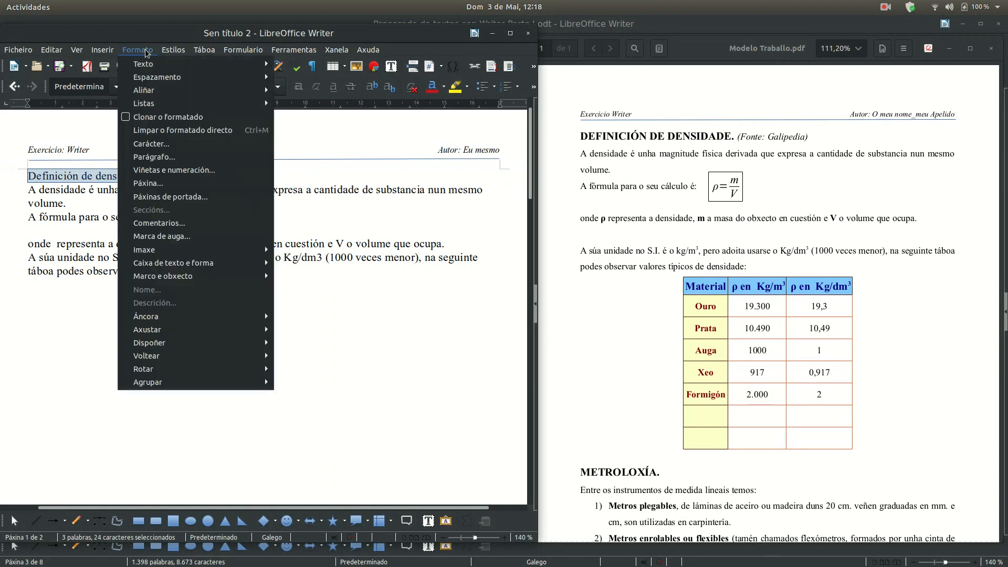
pyautogui.moveTo(151, 66)
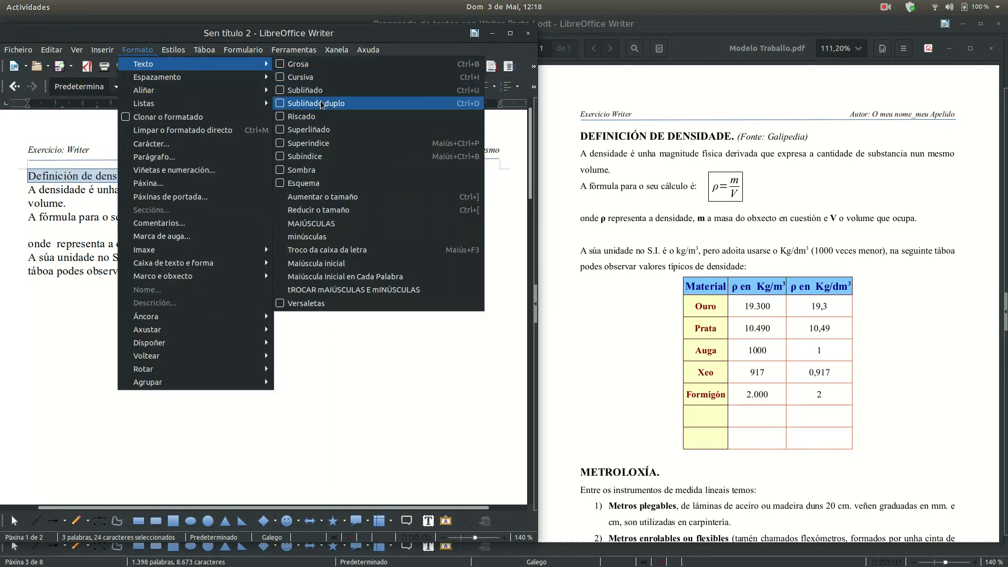
pyautogui.click(329, 226)
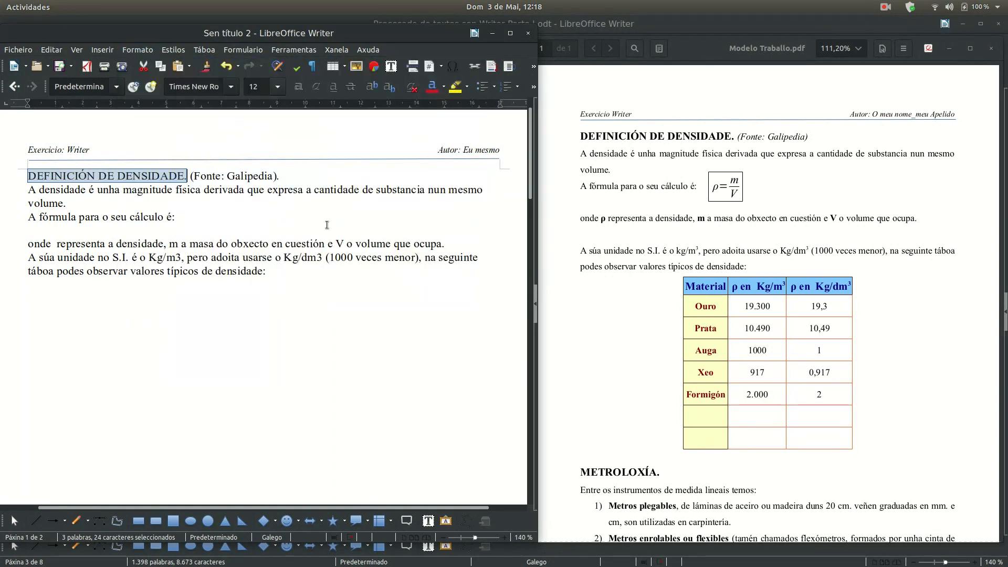
pyautogui.click(301, 88)
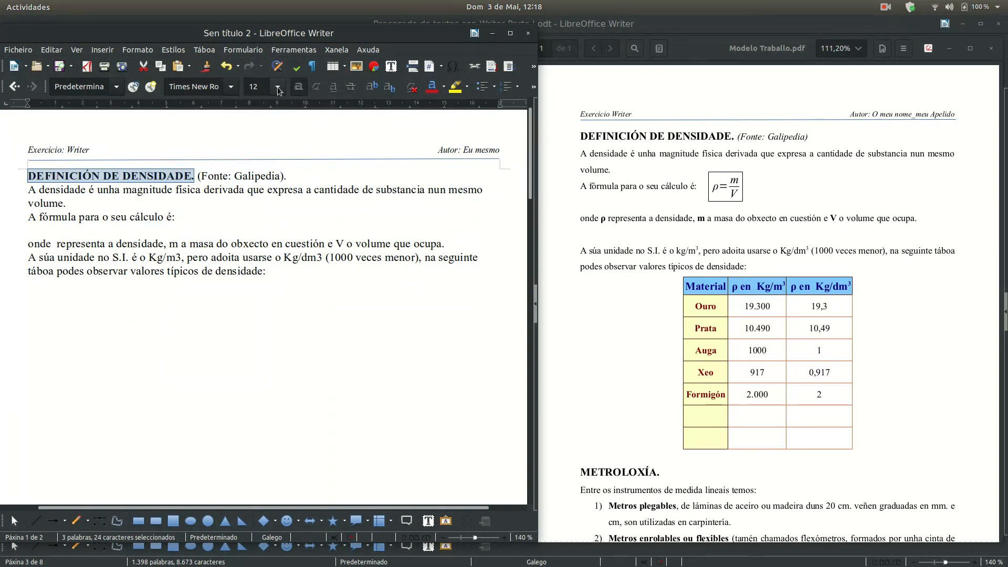
pyautogui.click(277, 86)
pyautogui.click(259, 156)
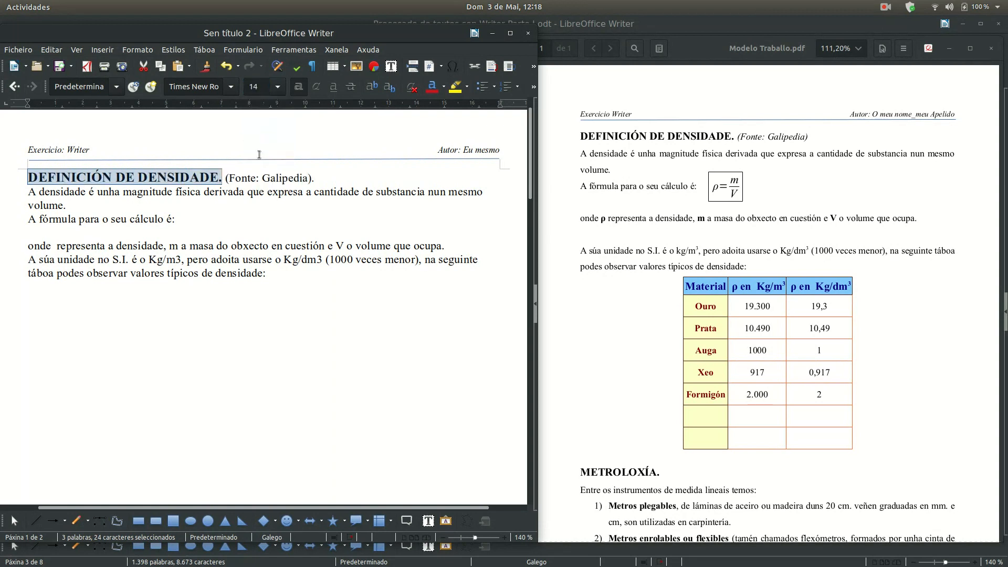
# Step: Format "(Fonte: Galipedia)." beside the title in italics with a font size of 10
pyautogui.moveTo(325, 178); pyautogui.dragTo(225, 175)
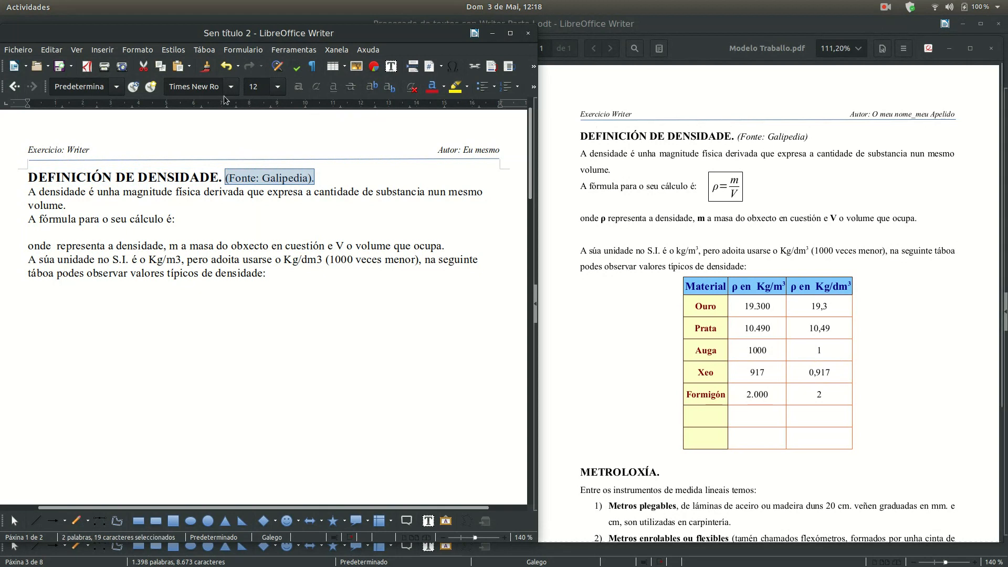
pyautogui.click(316, 87)
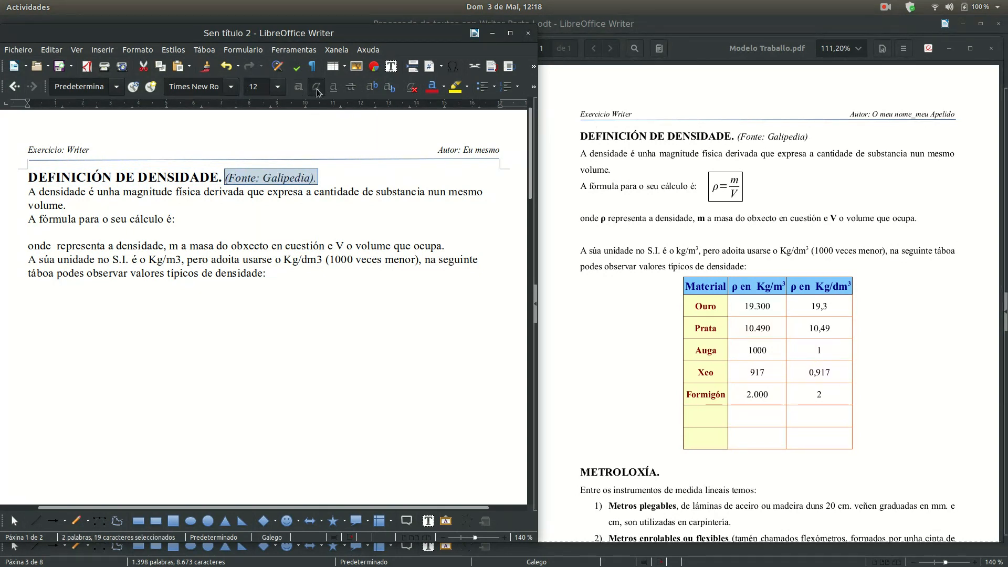
pyautogui.click(277, 87)
pyautogui.click(263, 128)
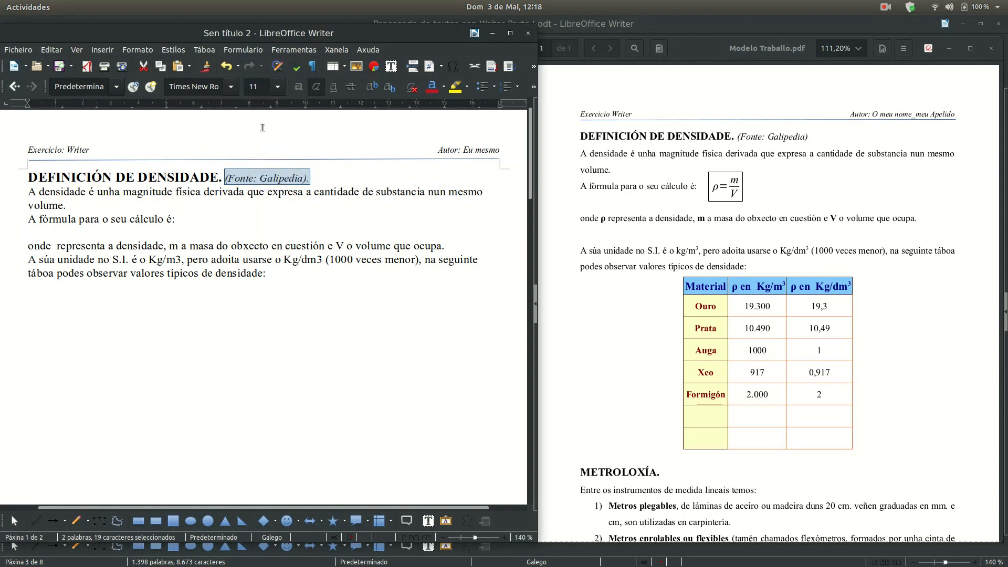
pyautogui.click(277, 87)
pyautogui.click(267, 120)
# Step: Set the font size of all body text below the title to 10
pyautogui.click(104, 211)
pyautogui.moveTo(29, 193); pyautogui.dragTo(281, 271)
pyautogui.click(277, 86)
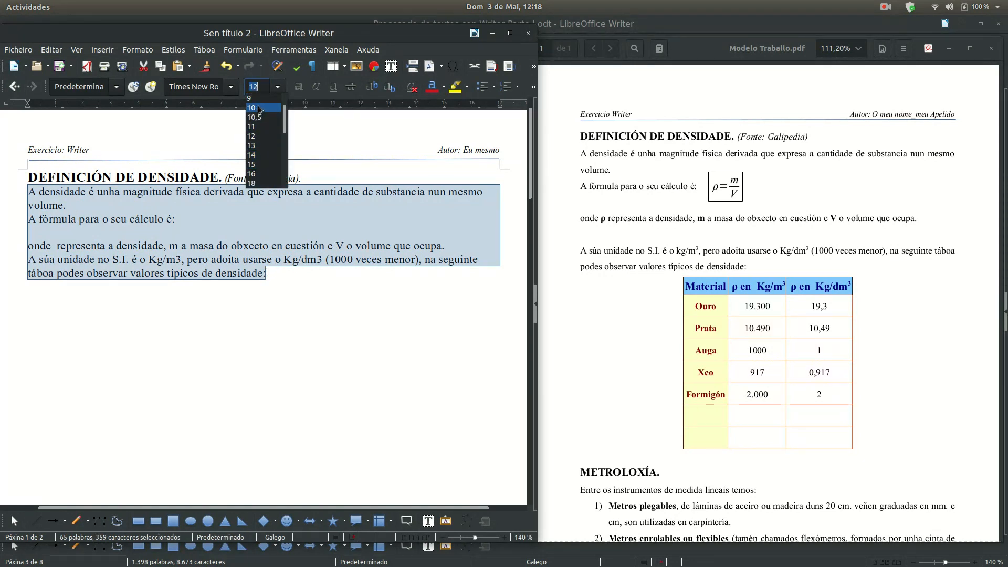
pyautogui.click(256, 108)
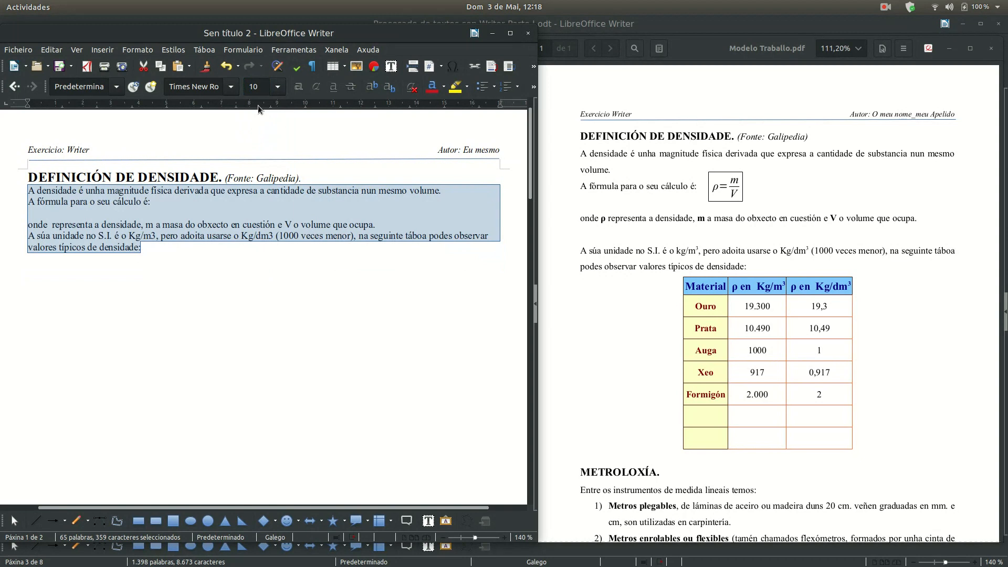
# Step: Justify the body text below the title and set its line spacing to 1,5
pyautogui.click(510, 35)
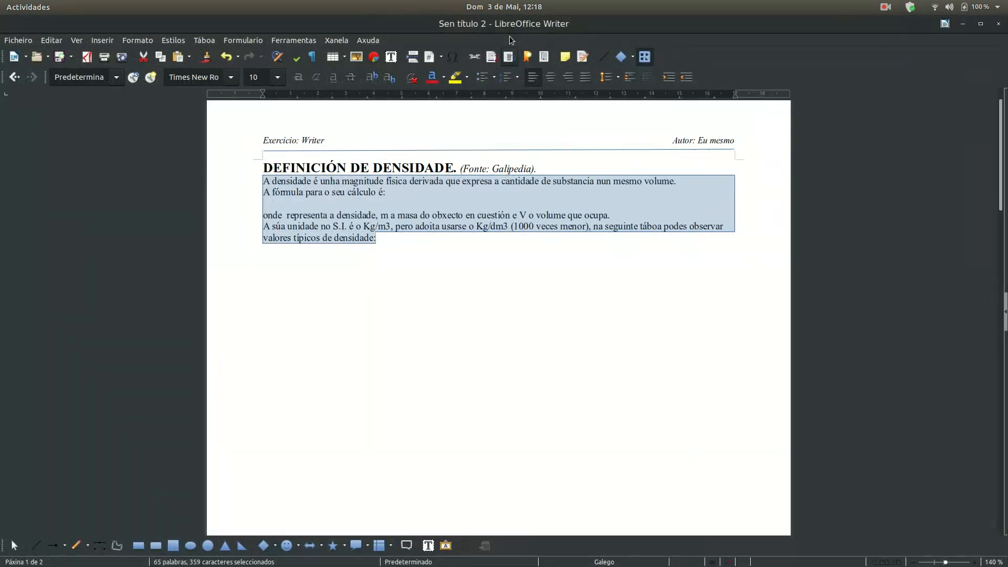
pyautogui.click(586, 78)
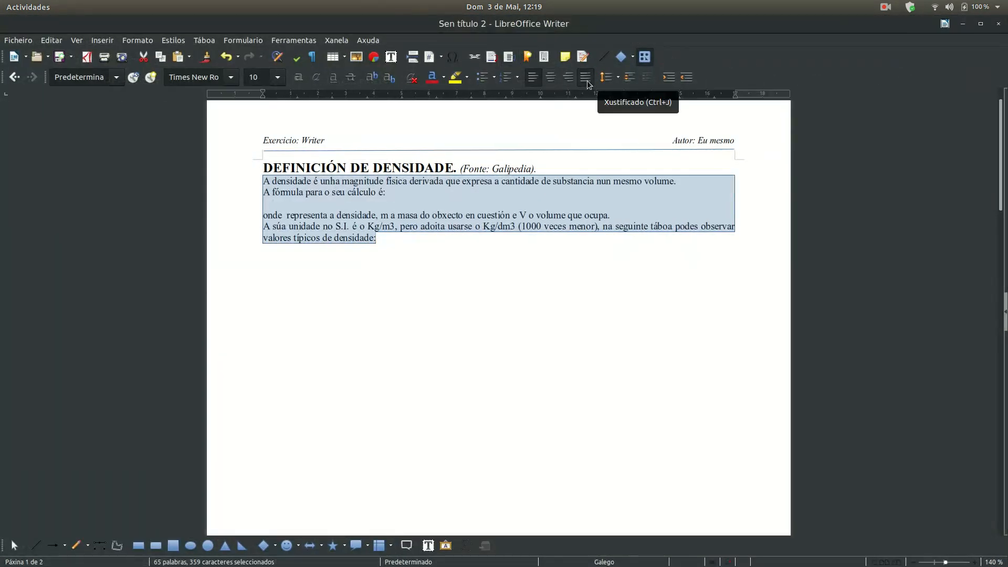
pyautogui.click(619, 79)
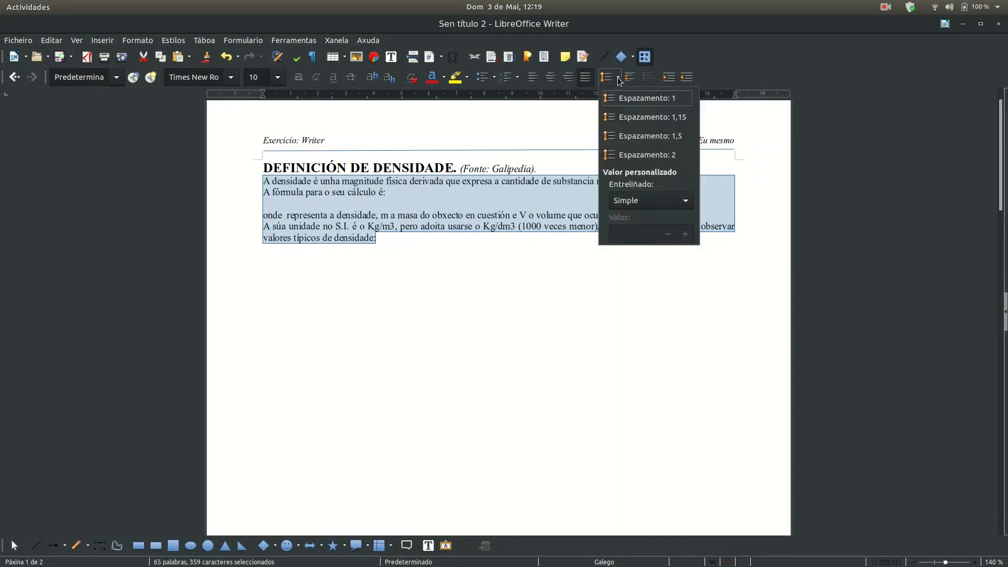
pyautogui.click(643, 137)
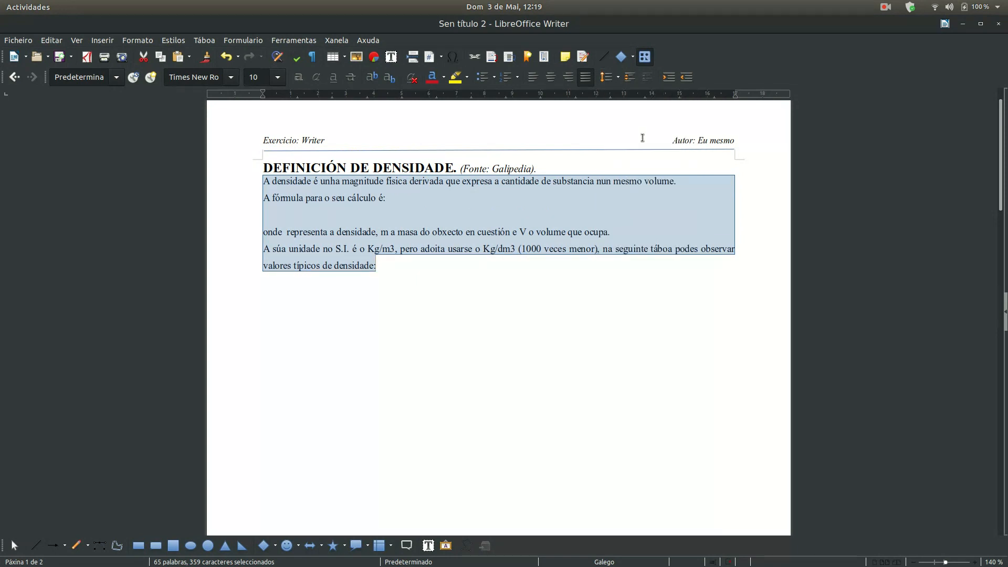
pyautogui.click(980, 24)
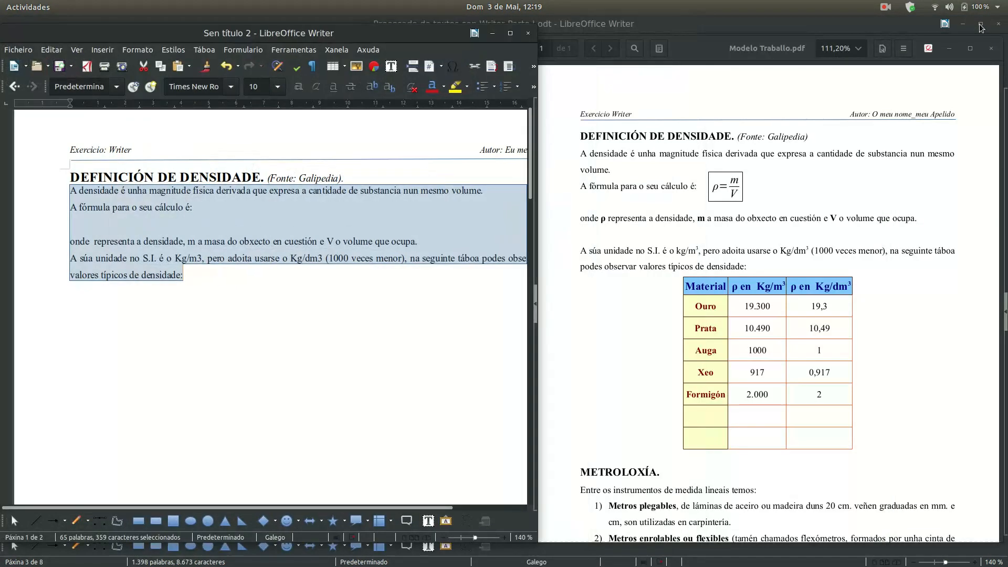
# Step: Format the page-number text in the footer in italics with a font size of 9, like the model
pyautogui.click(314, 387)
pyautogui.scroll(-5, 314, 387)
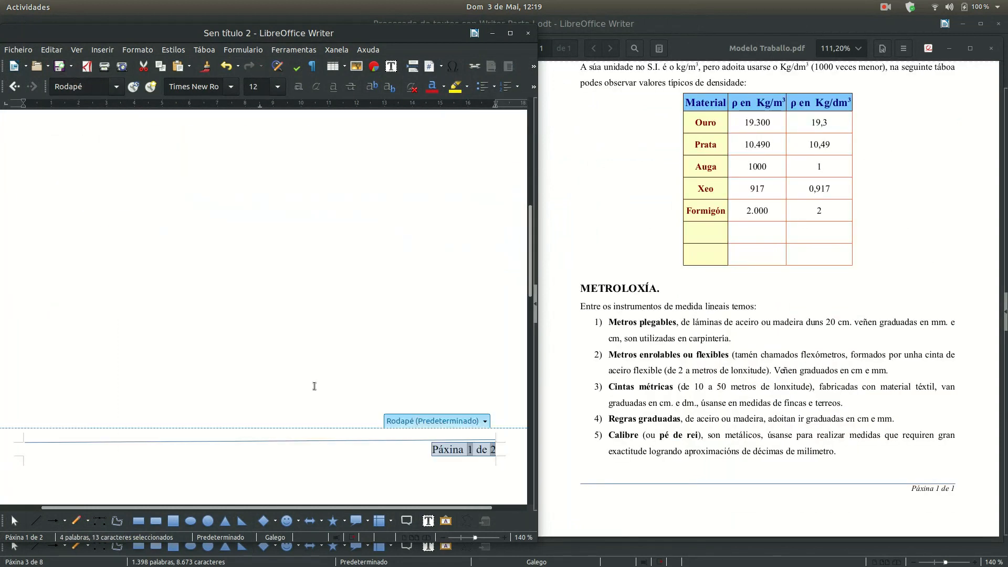
pyautogui.click(278, 88)
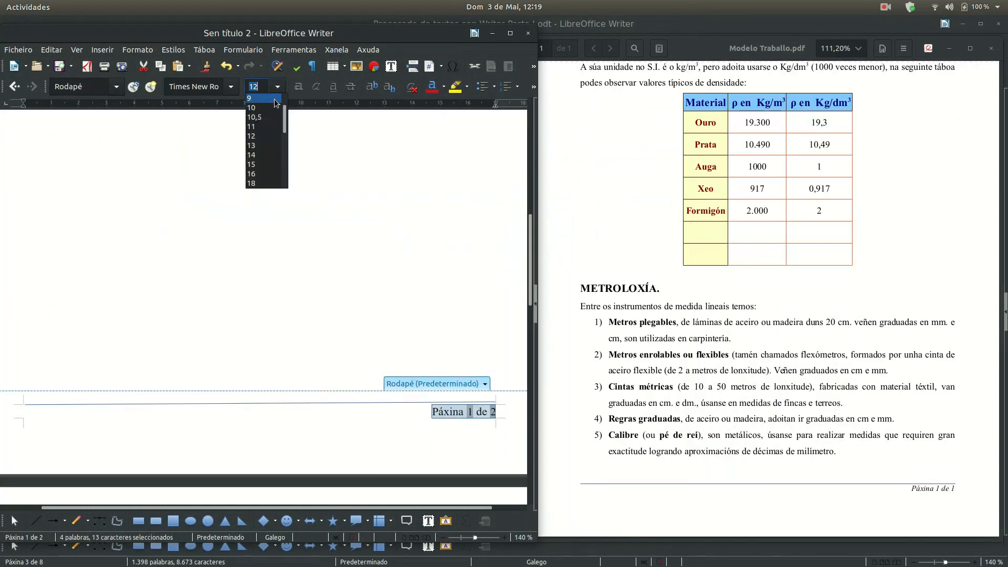
pyautogui.click(263, 108)
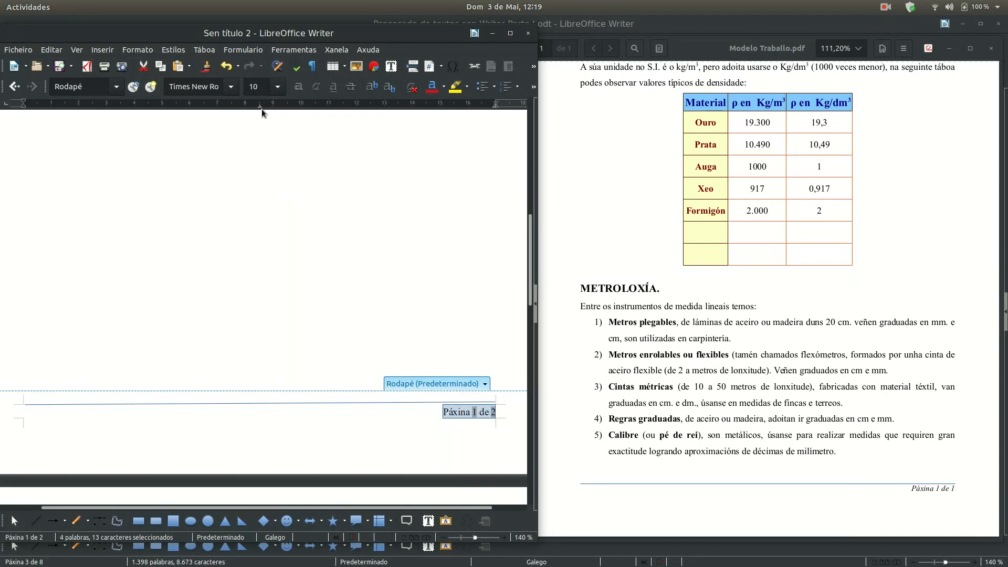
pyautogui.click(316, 88)
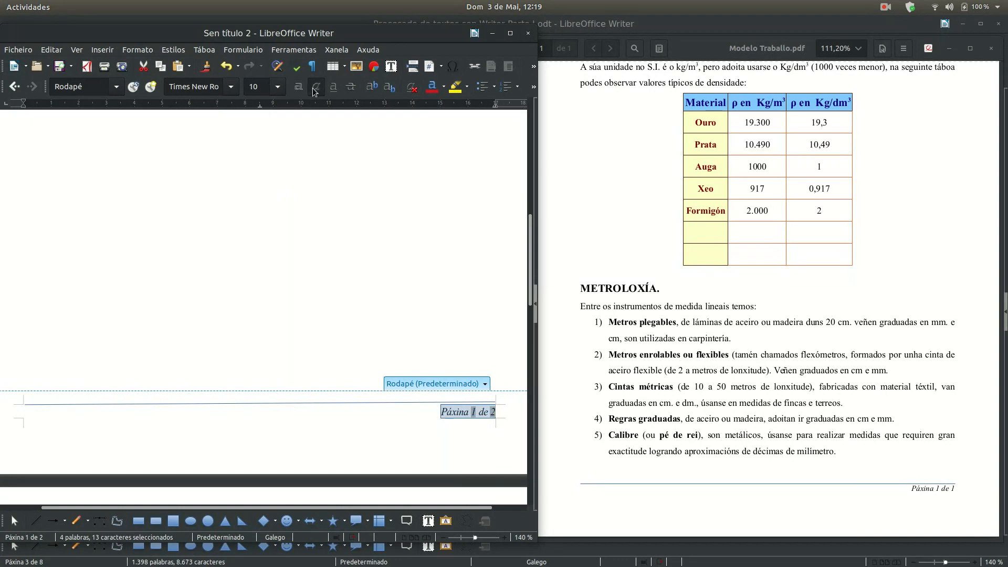
pyautogui.click(278, 87)
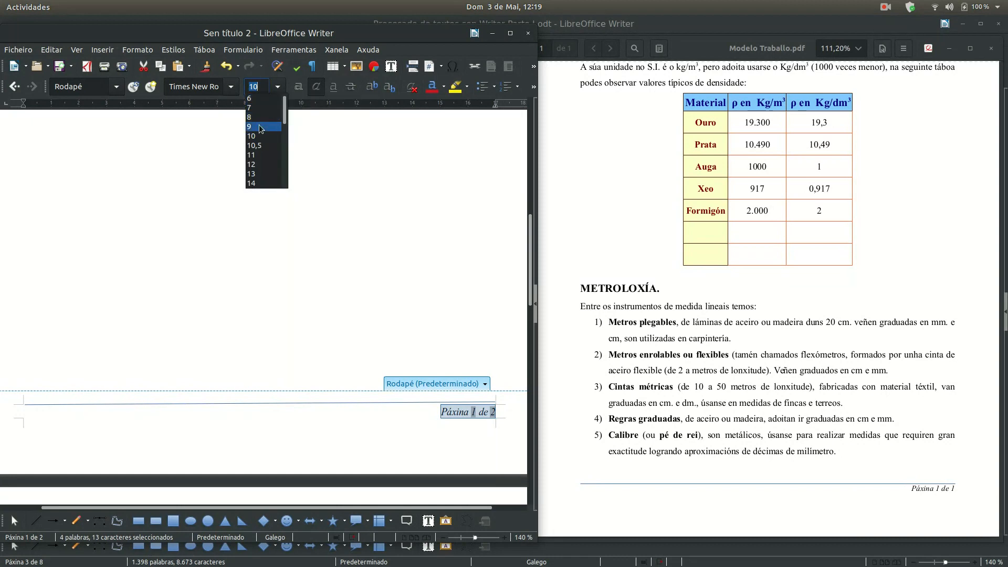
pyautogui.click(262, 126)
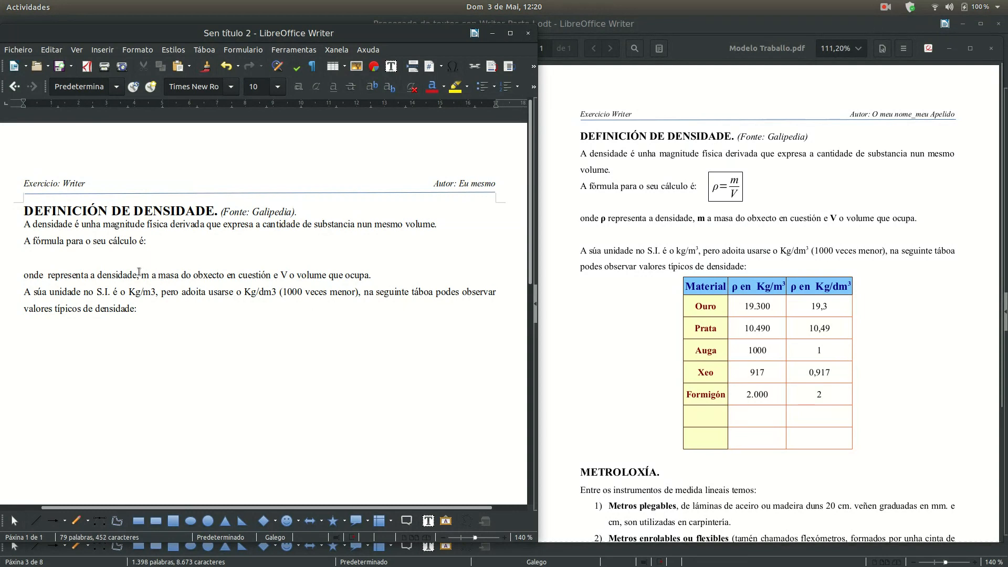
# Step: Make the symbols "m" and "V" bold in the line that explains the density formula
pyautogui.doubleClick(145, 275)
pyautogui.click(301, 90)
pyautogui.doubleClick(284, 275)
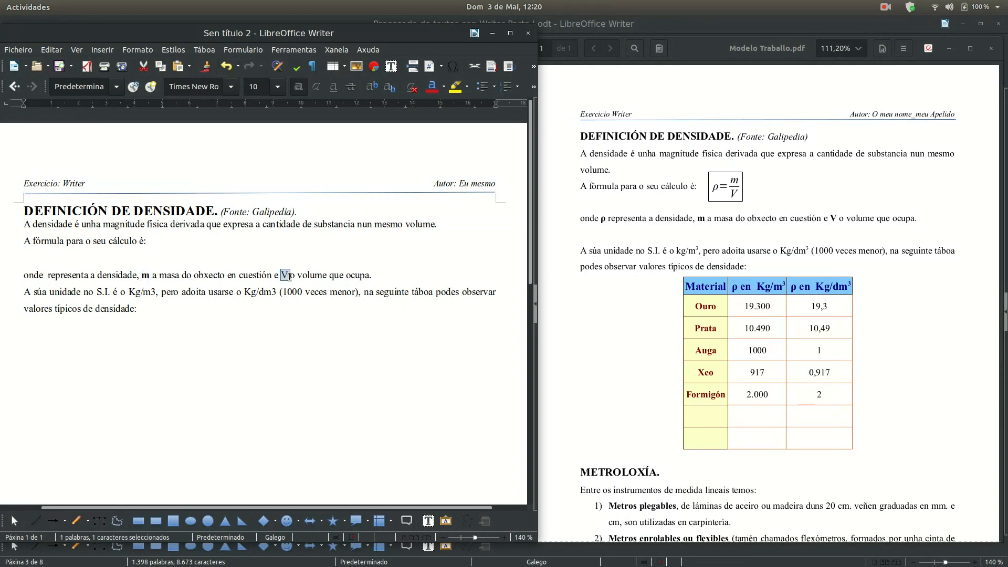
pyautogui.click(299, 89)
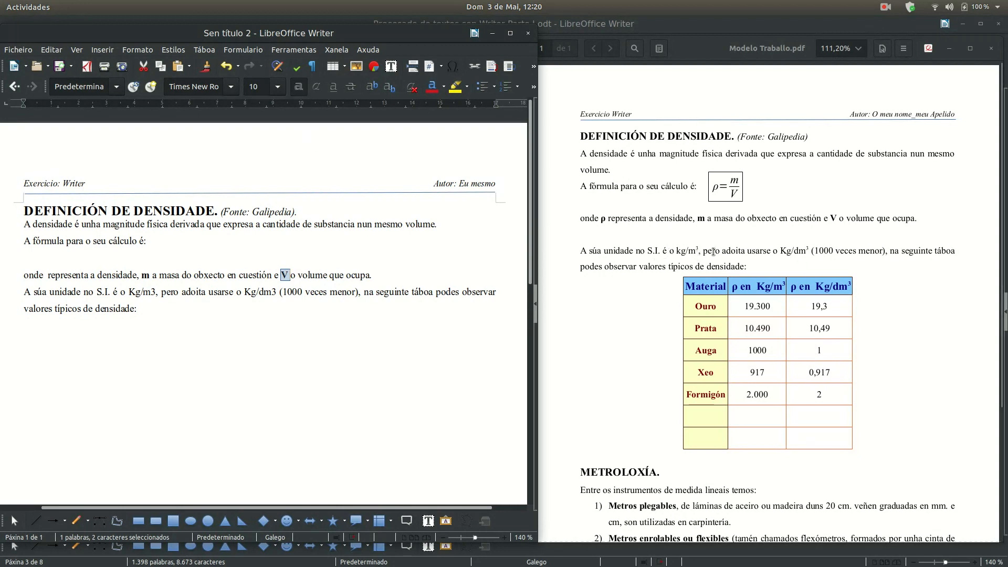
# Step: Format the 3 in "Kg/m3" and in "Kg/dm3" as superscript in the last paragraph
pyautogui.moveTo(158, 292); pyautogui.dragTo(151, 292)
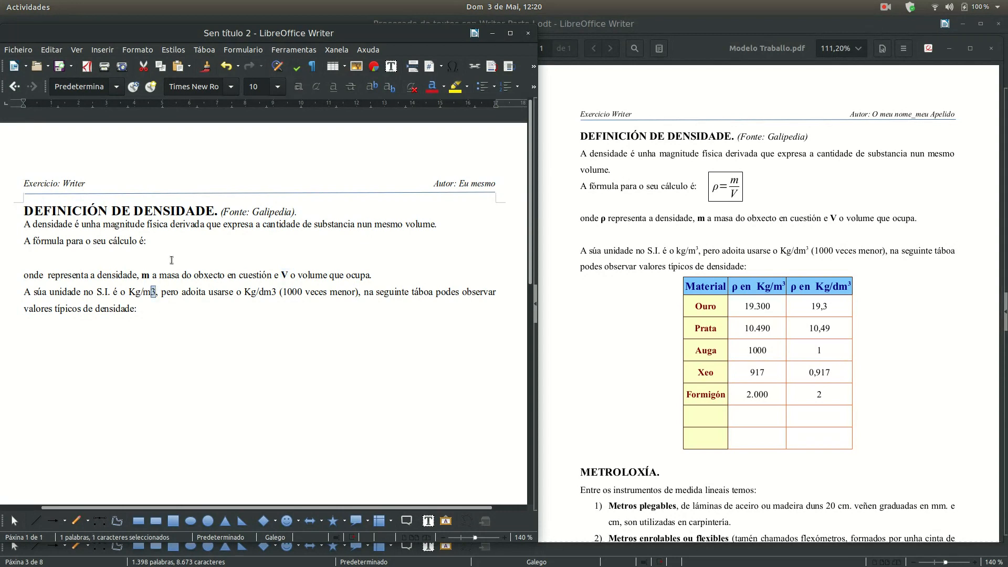
pyautogui.click(373, 89)
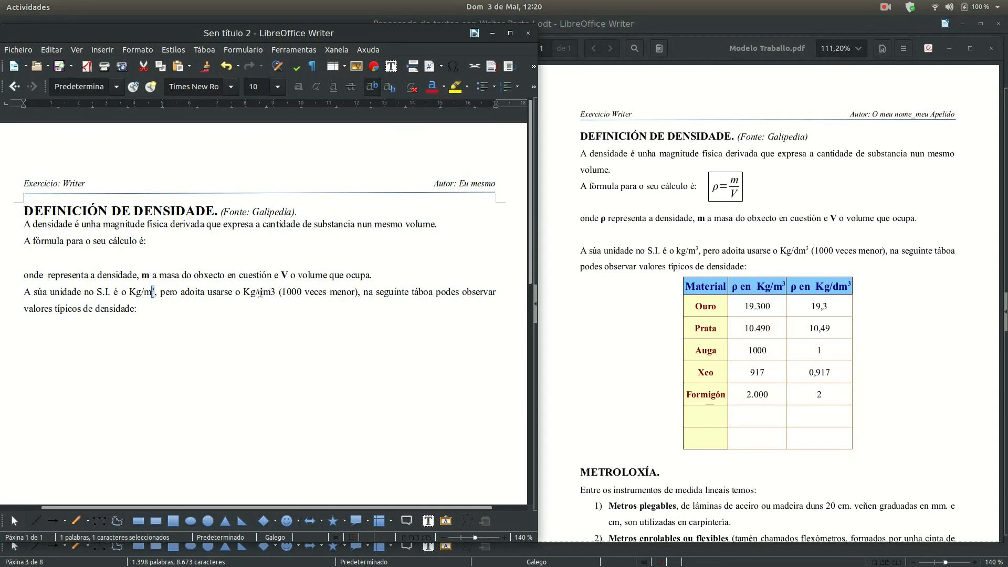
pyautogui.moveTo(270, 292); pyautogui.dragTo(275, 292)
pyautogui.click(373, 87)
pyautogui.click(344, 361)
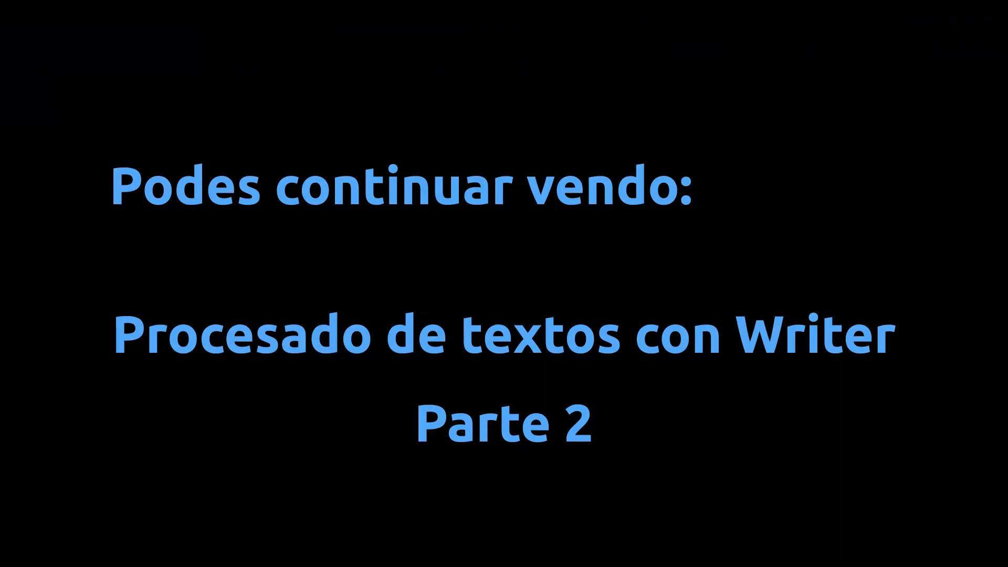